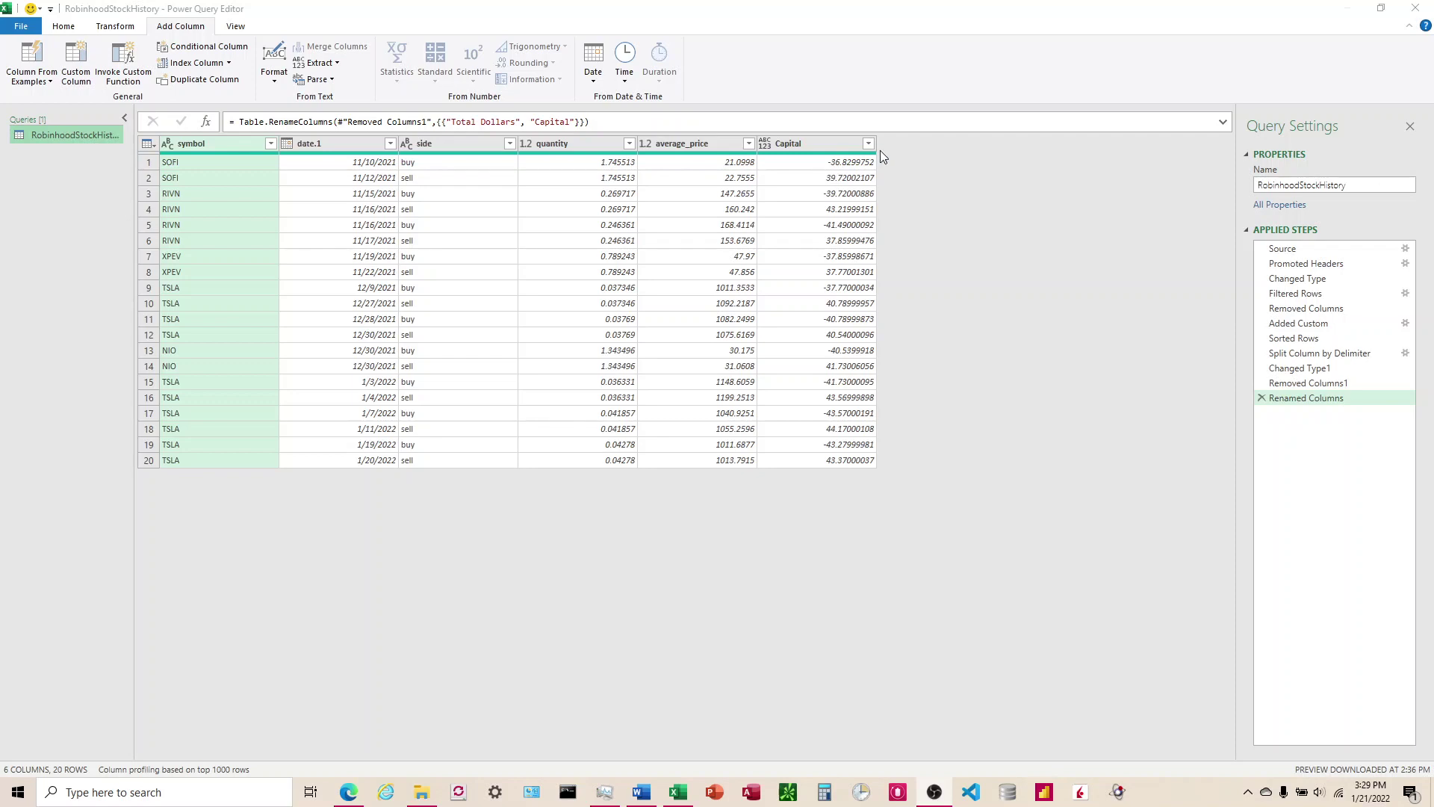
Step: Add an index column counting from 1, then remove that step again
left_click(229, 62)
left_click(193, 98)
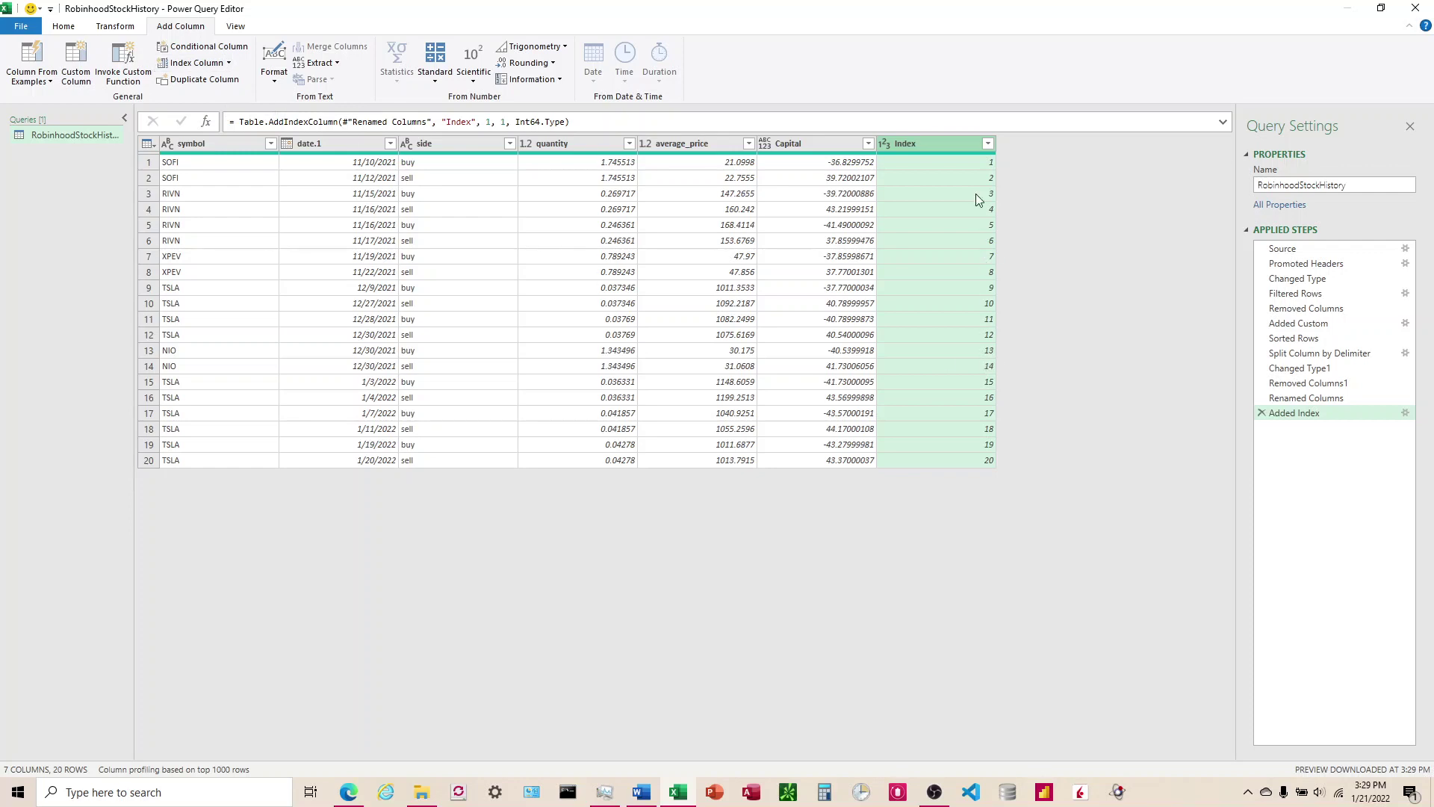
left_click(1262, 414)
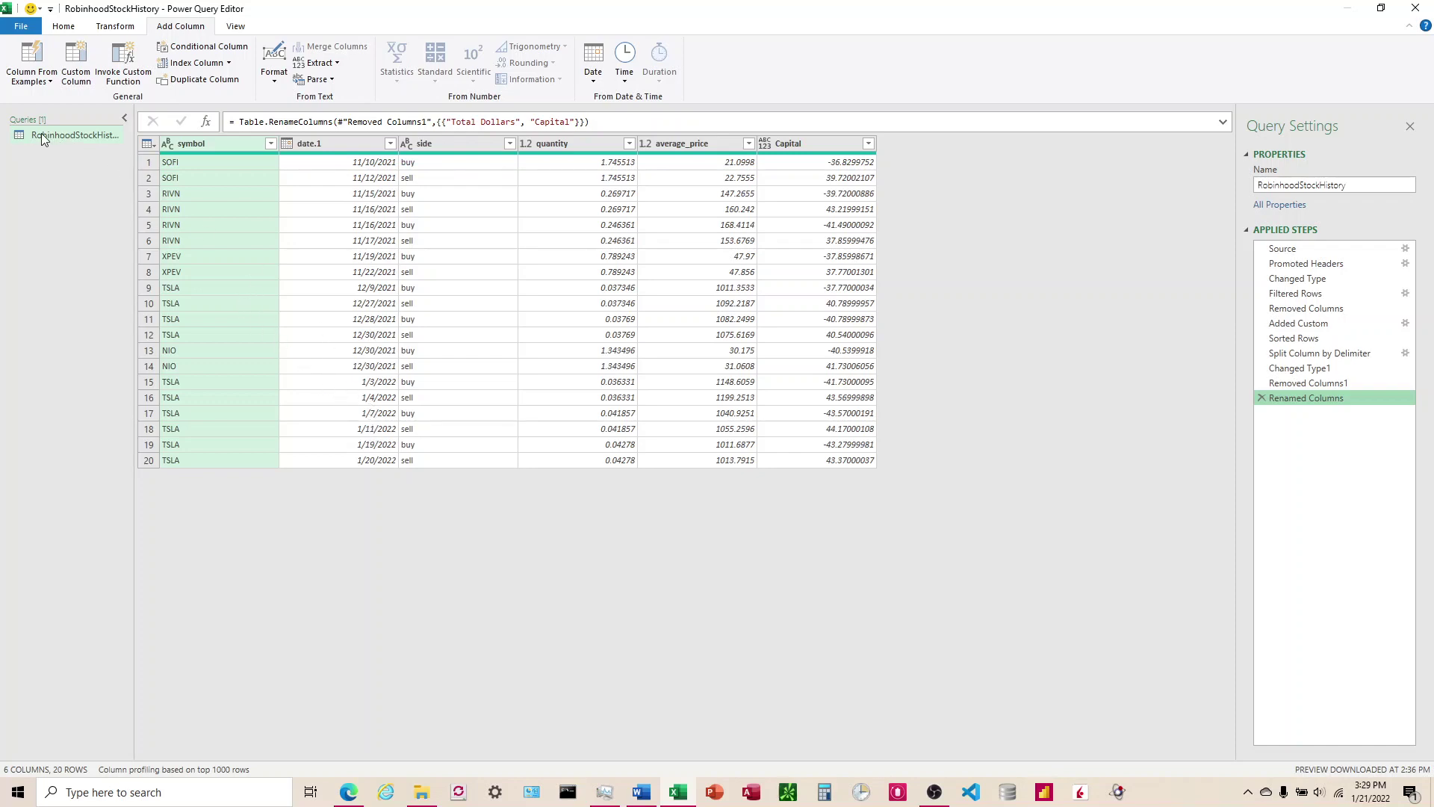
Step: Duplicate RobinhoodStockHistory twice and open the RobinhoodStockHistory (2) copy
right_click(60, 136)
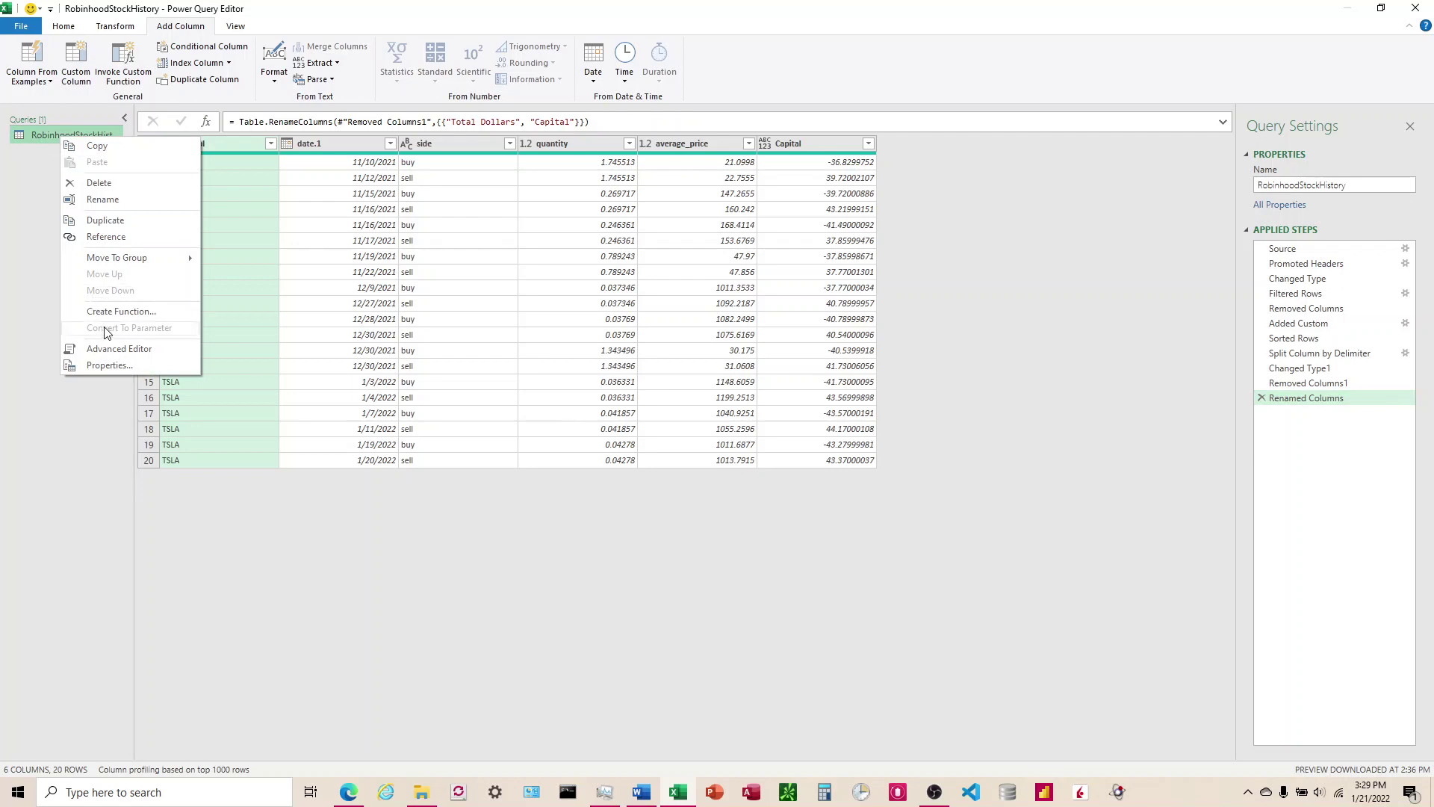
left_click(105, 224)
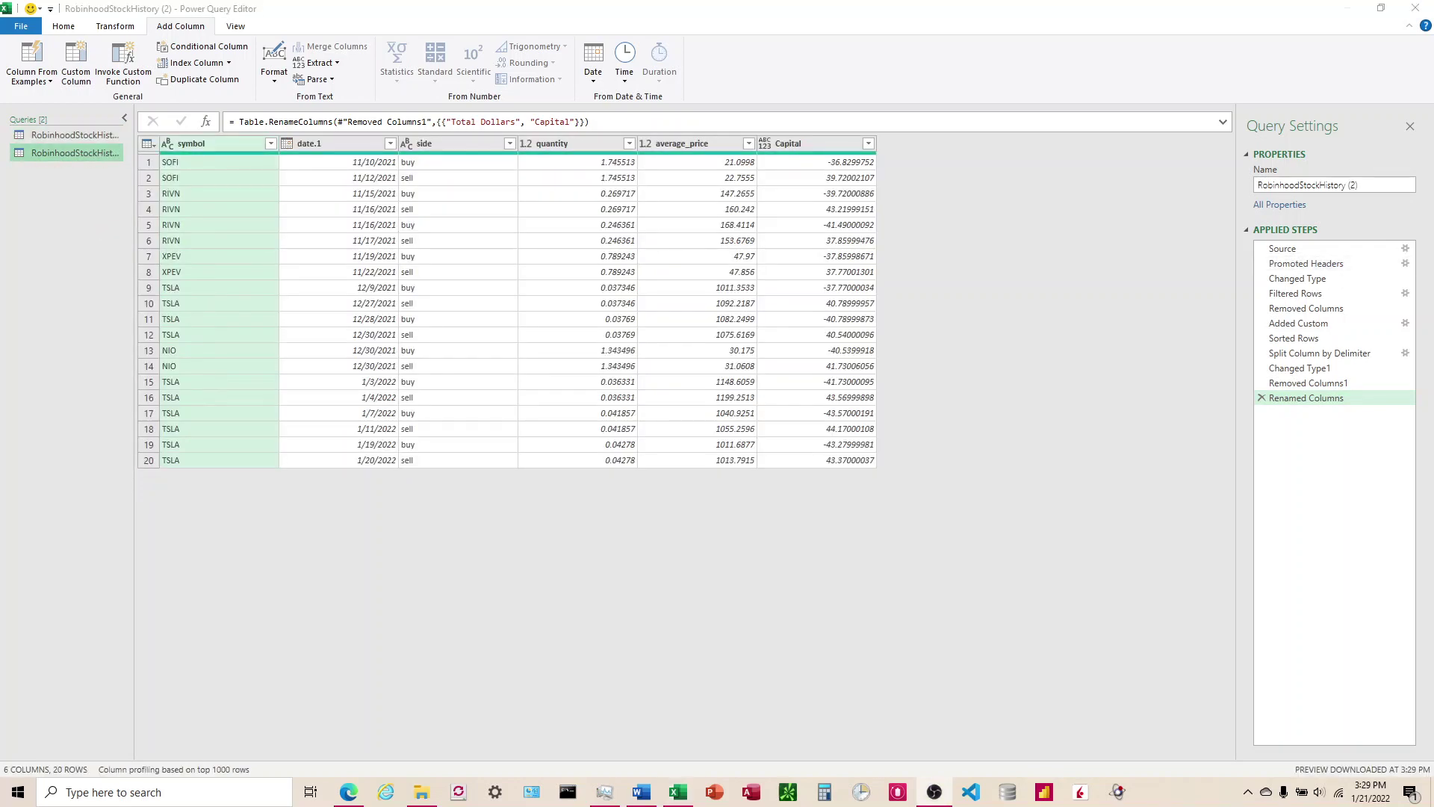
left_click(70, 134)
right_click(70, 135)
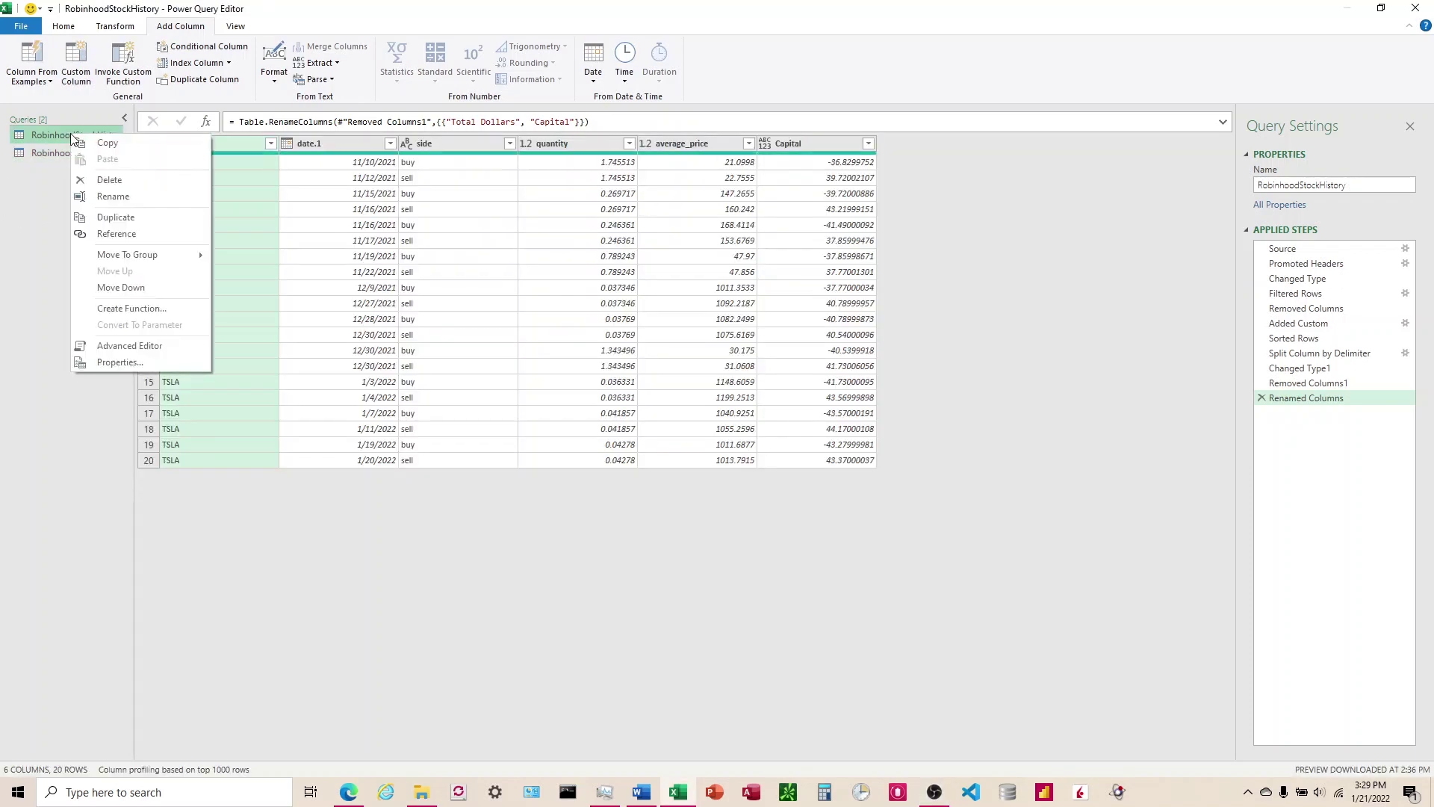
left_click(113, 217)
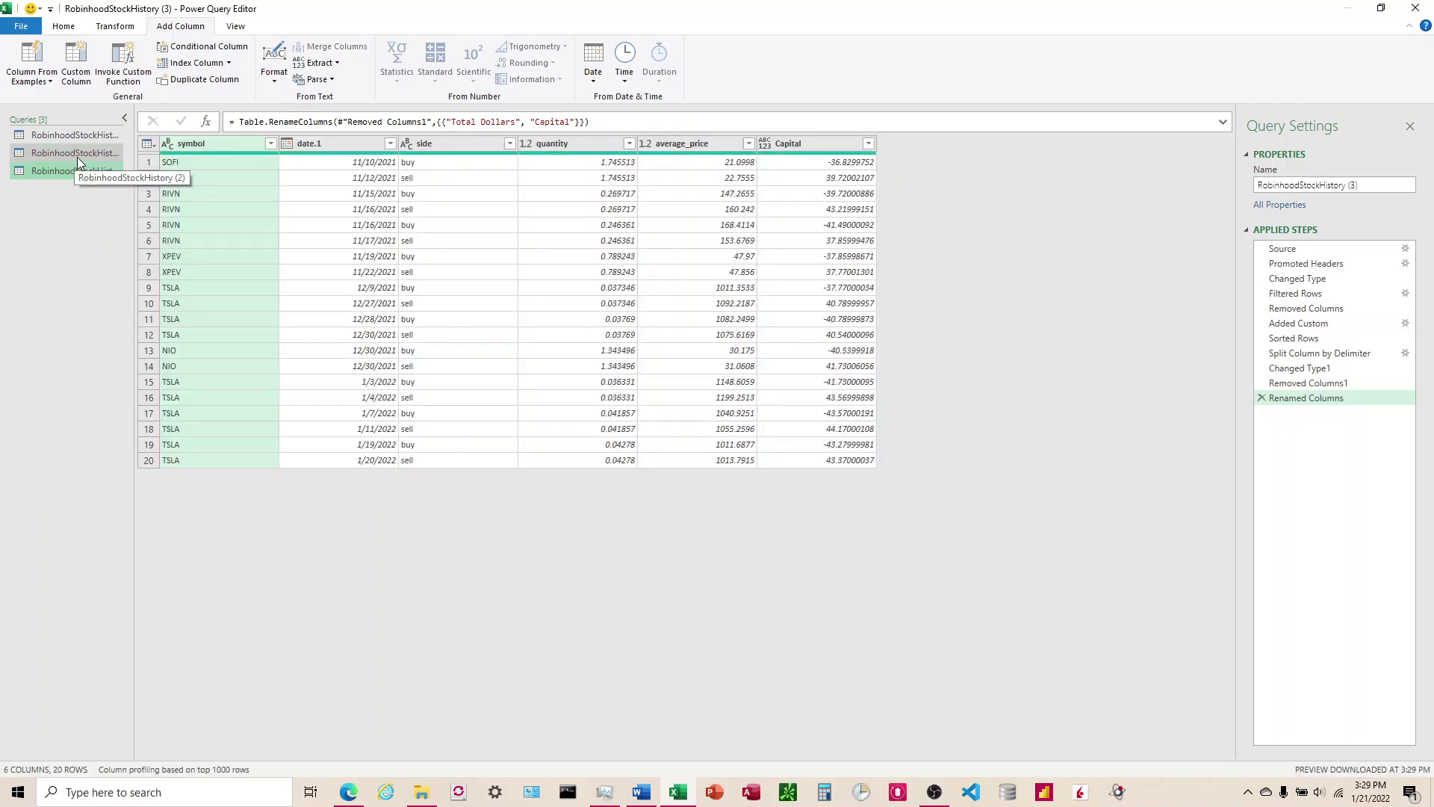
left_click(78, 157)
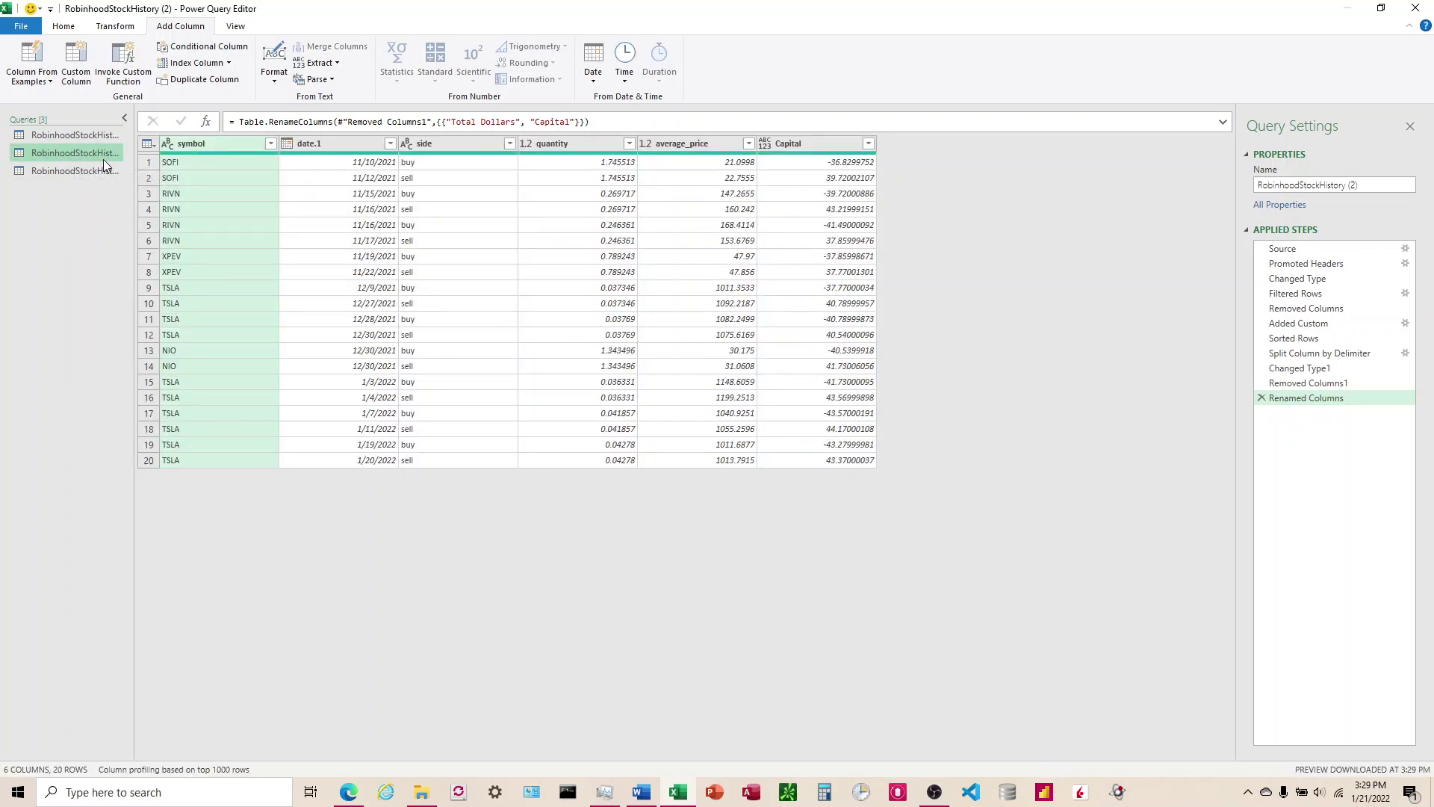
Step: Number RobinhoodStockHistory (2) rows 1–20 with an Index column from 1, then reopen the original query
left_click(228, 63)
left_click(194, 98)
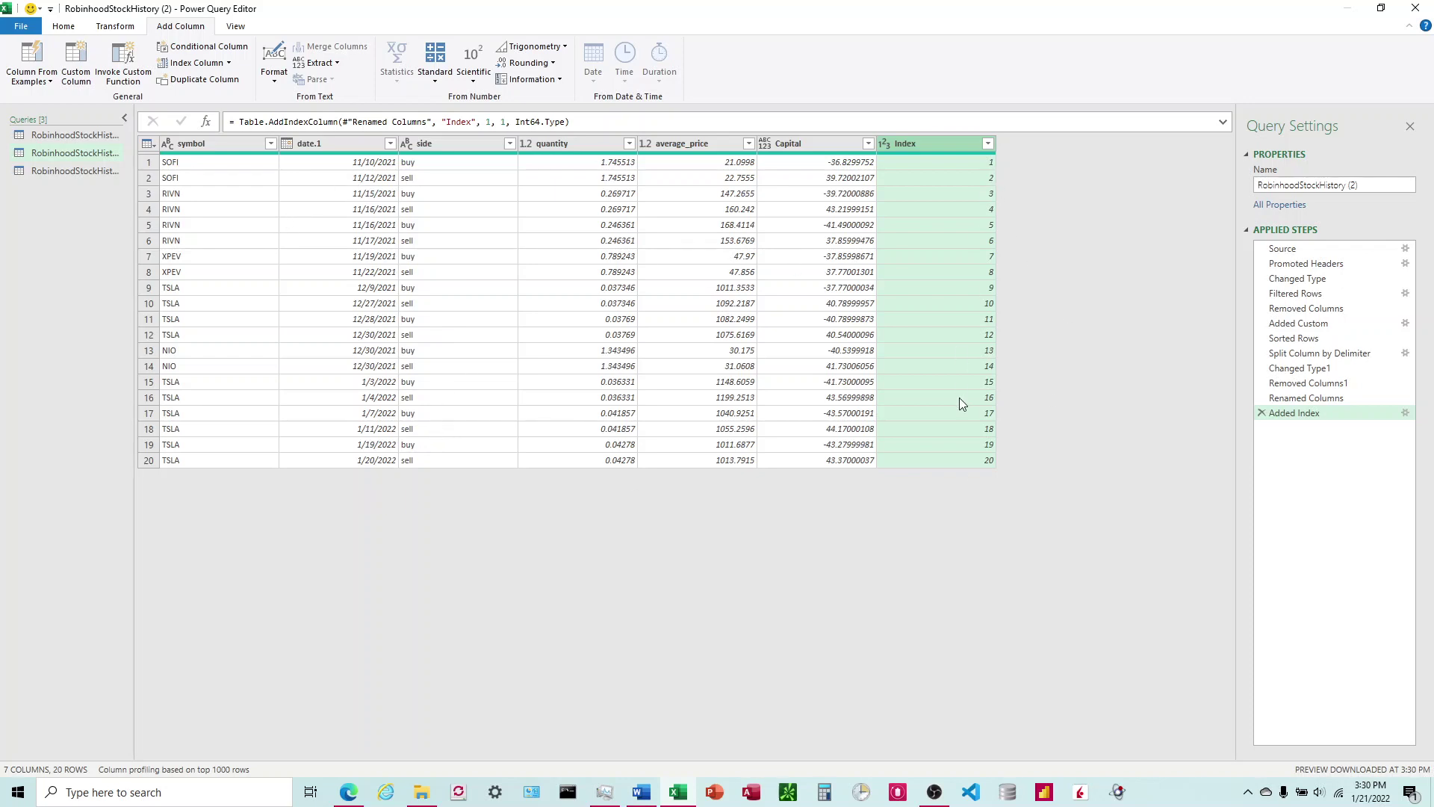
left_click(87, 137)
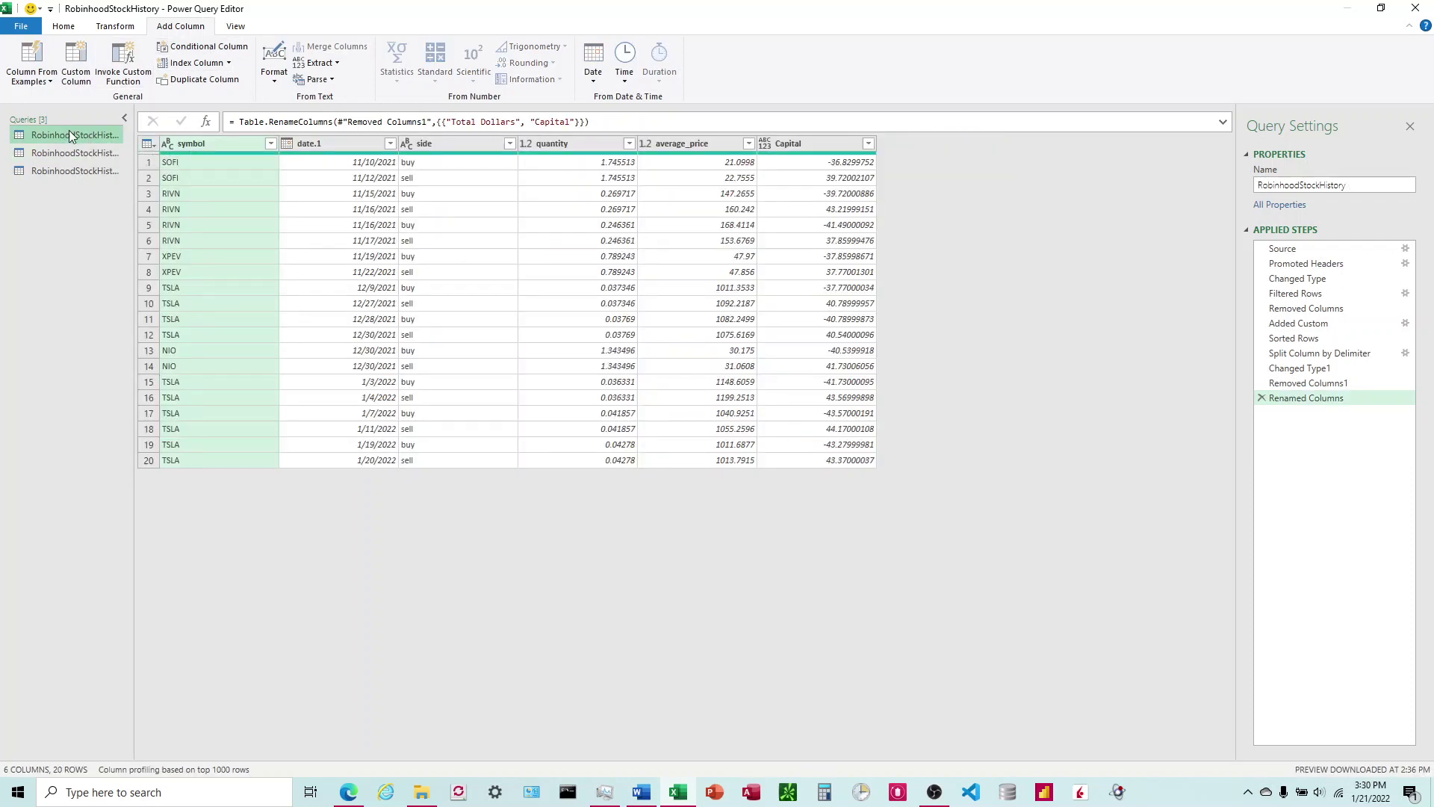
Step: Start Merge Queries on the original query, selecting symbol, date.1 and date.2 as matching columns
left_click(65, 27)
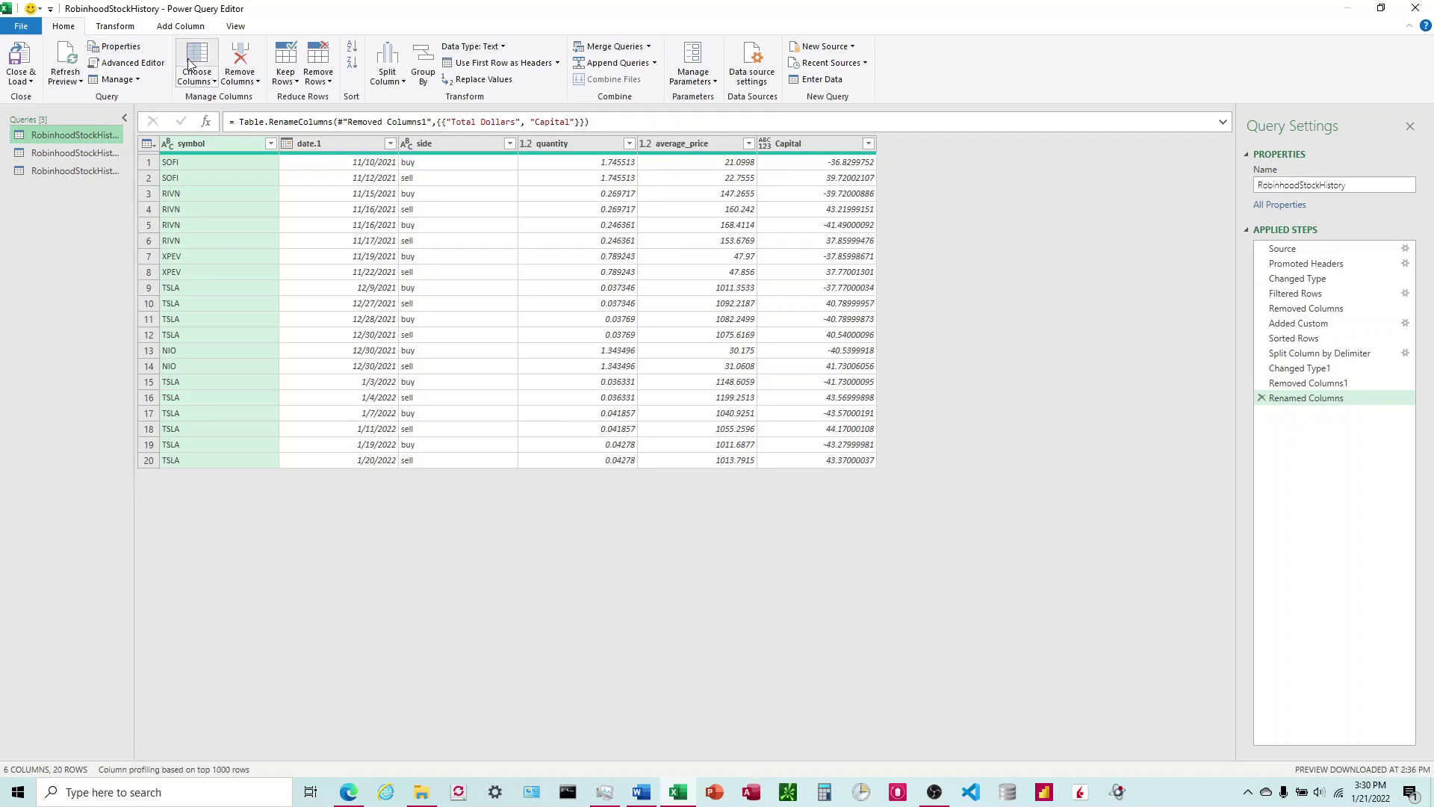
left_click(648, 48)
left_click(629, 65)
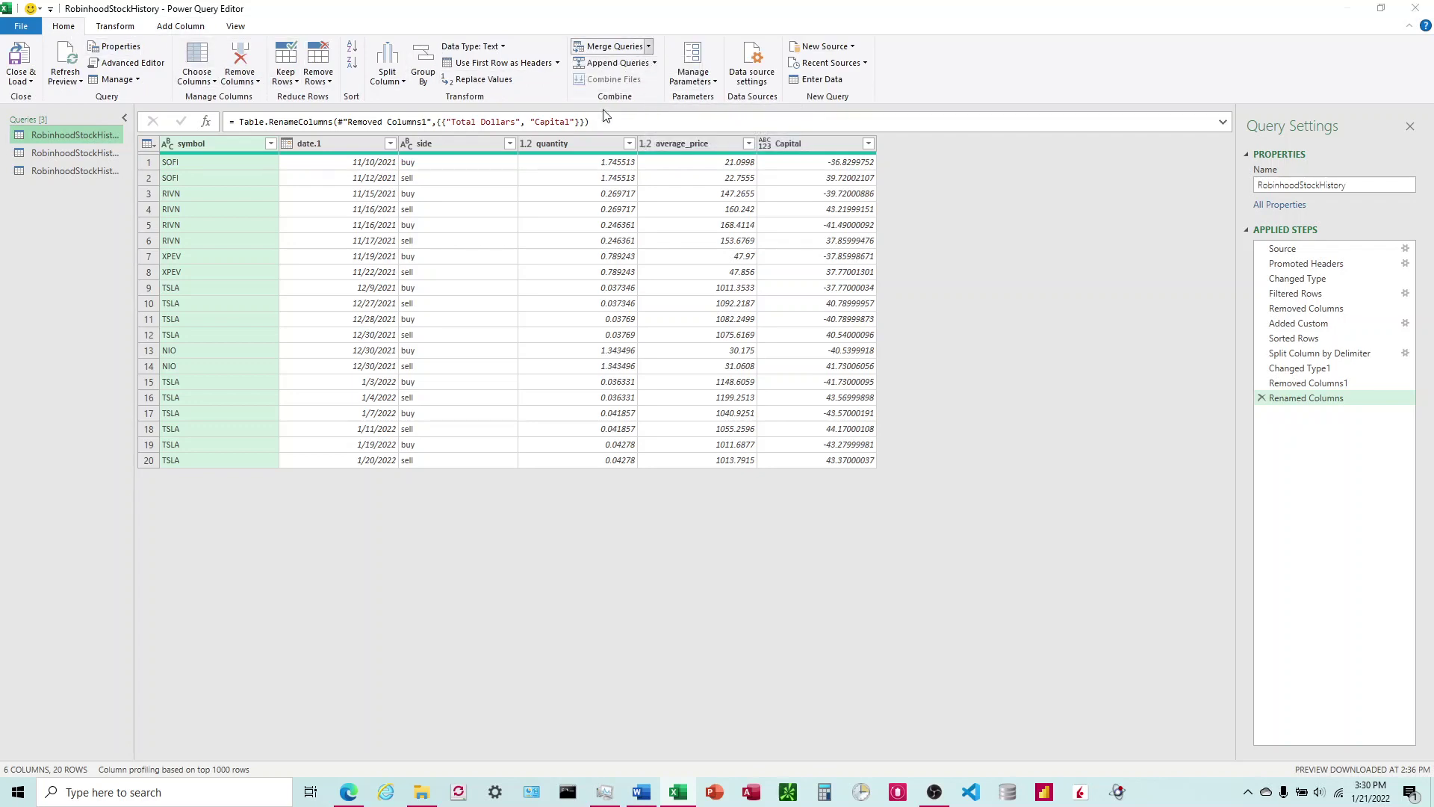
left_click_drag(655, 200, 715, 279)
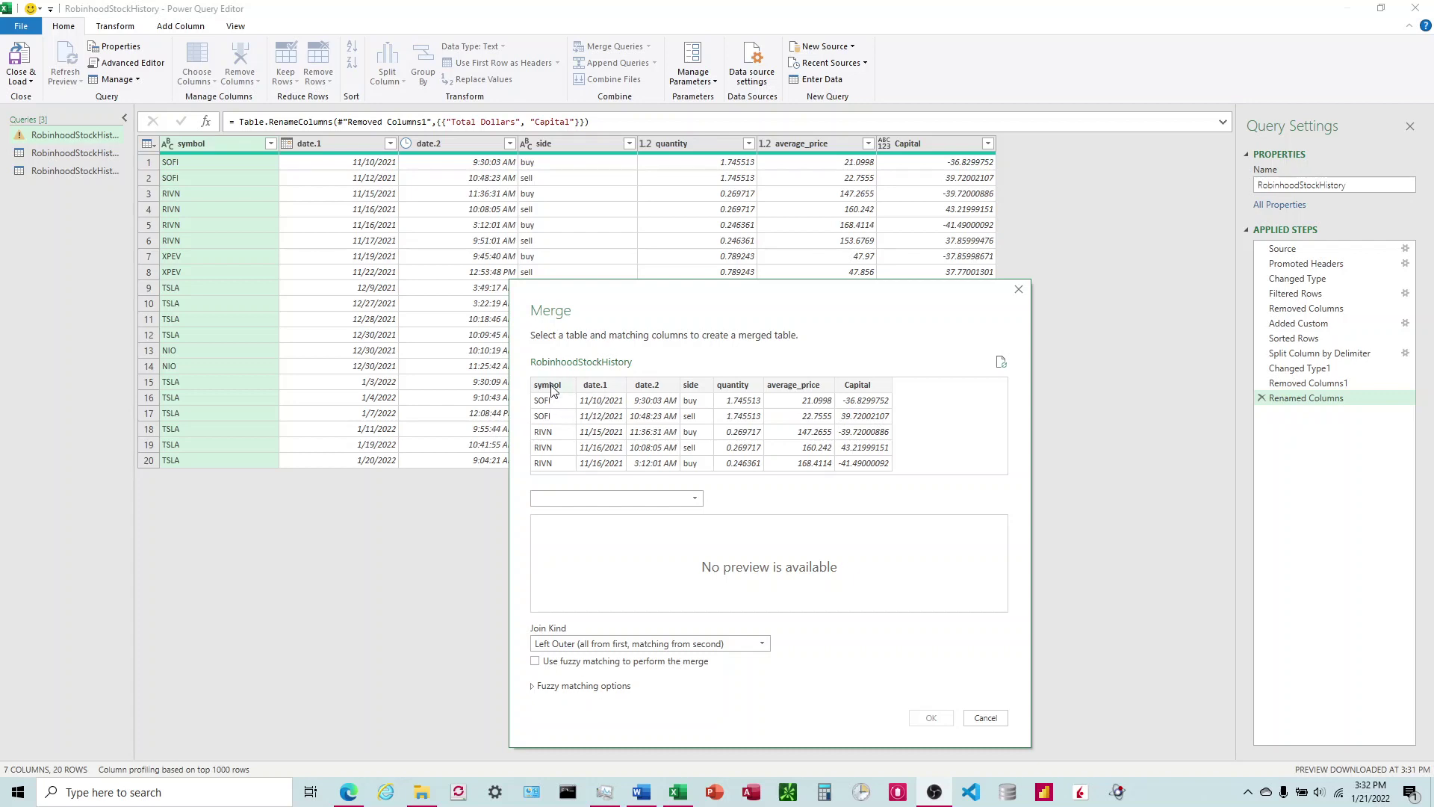
left_click(551, 389)
left_click(602, 390, "ctrl")
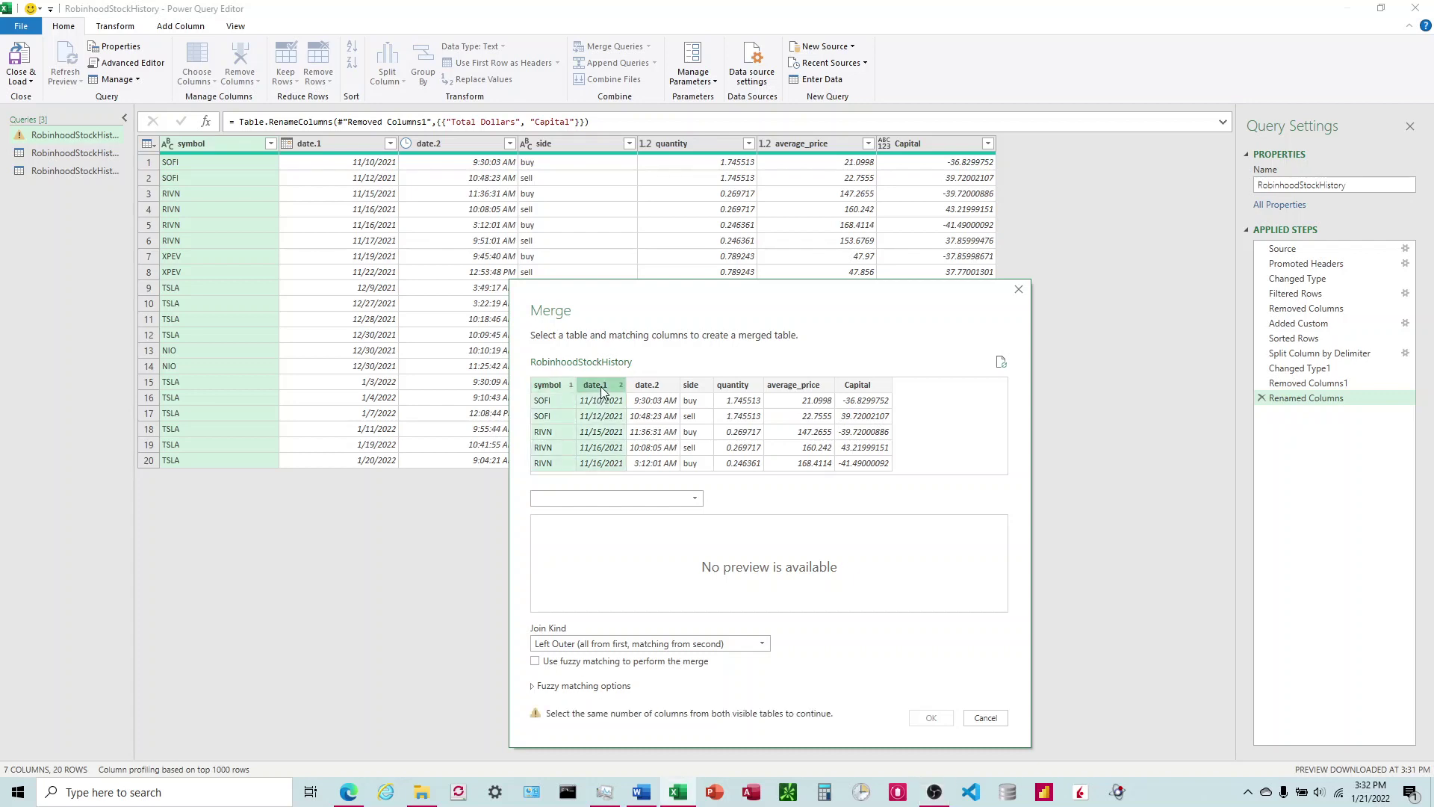
left_click(657, 385, "ctrl")
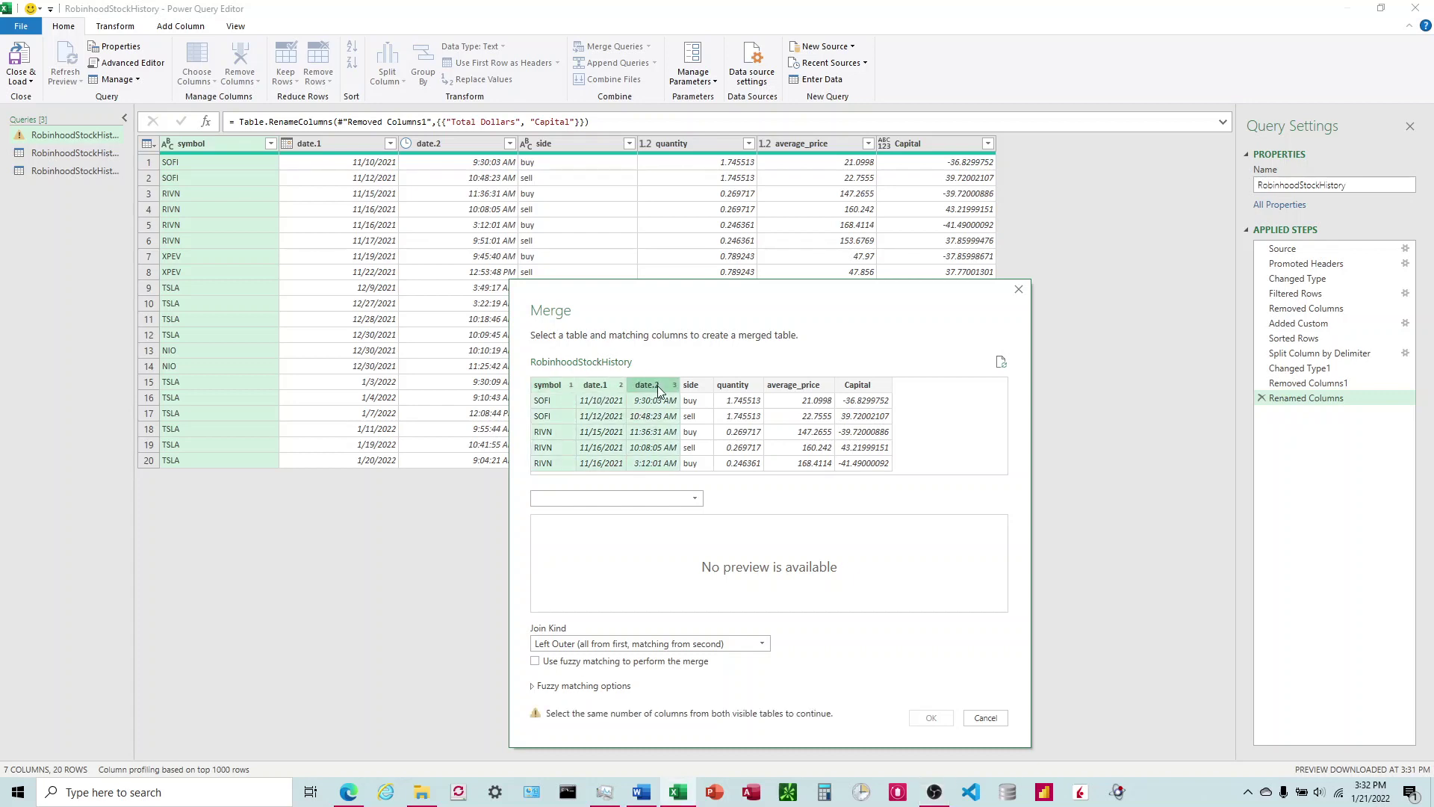
Step: Pick RobinhoodStockHistory (2) as the second table and match its symbol, date.1 and date.2
left_click(686, 498)
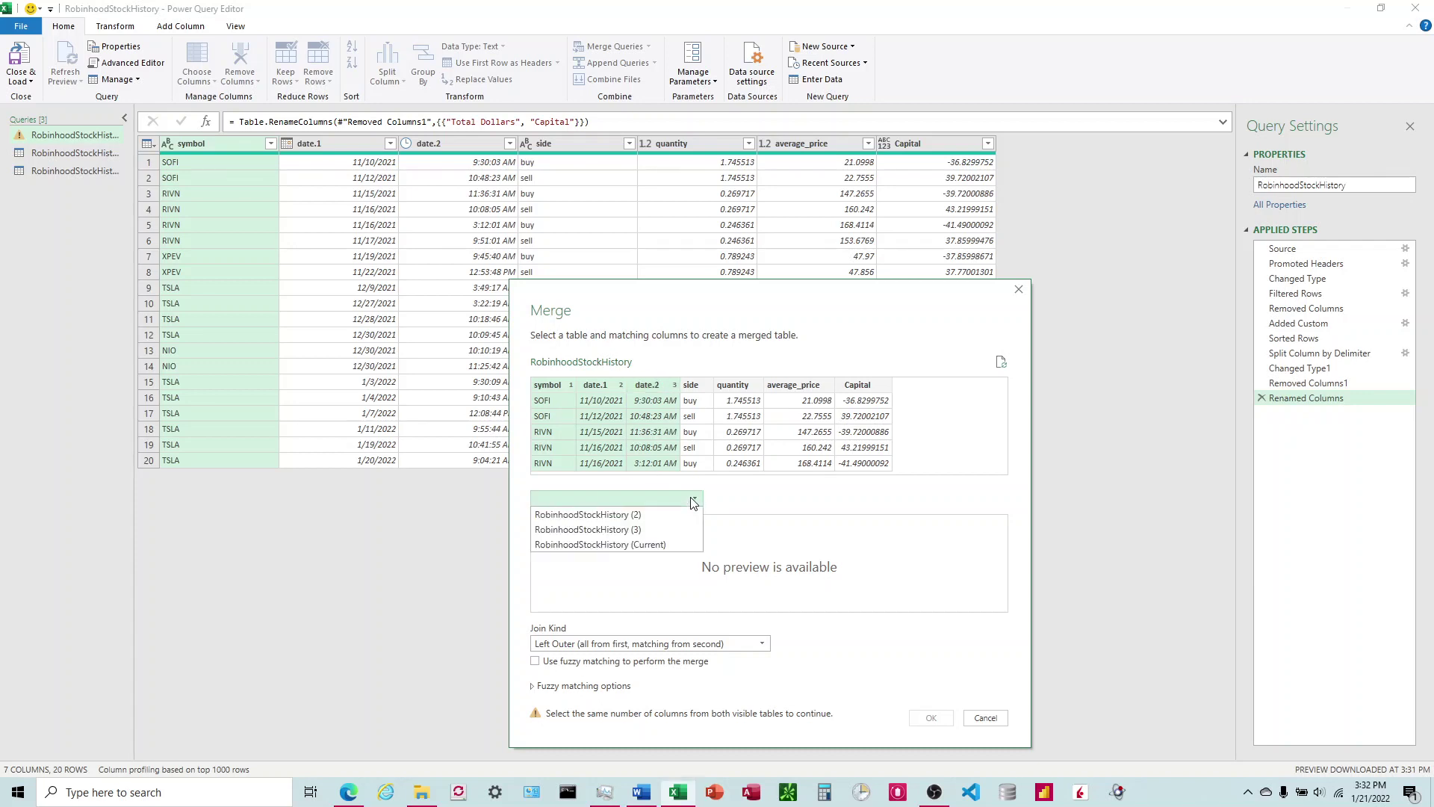
left_click(606, 515)
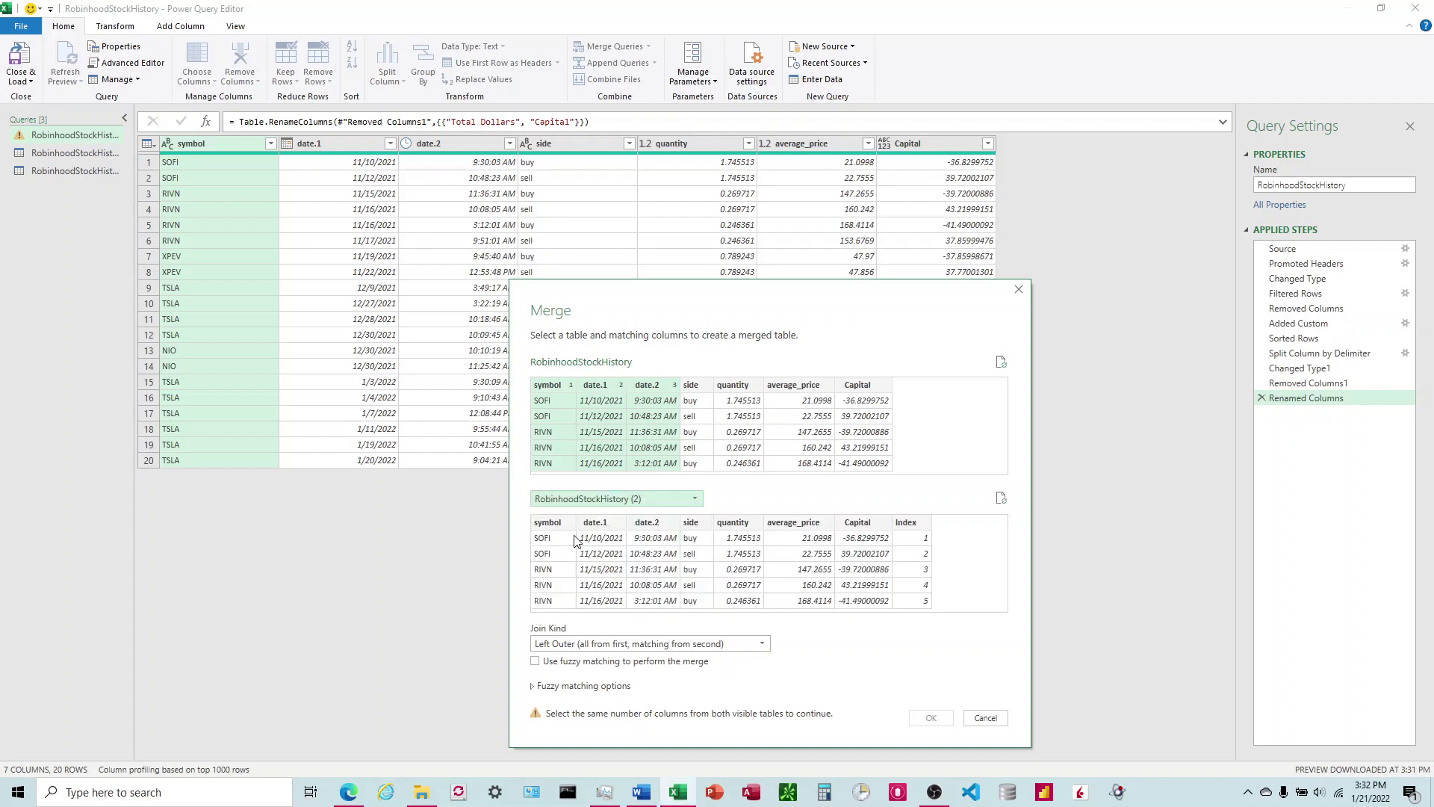
left_click(562, 529)
left_click(623, 527, "ctrl")
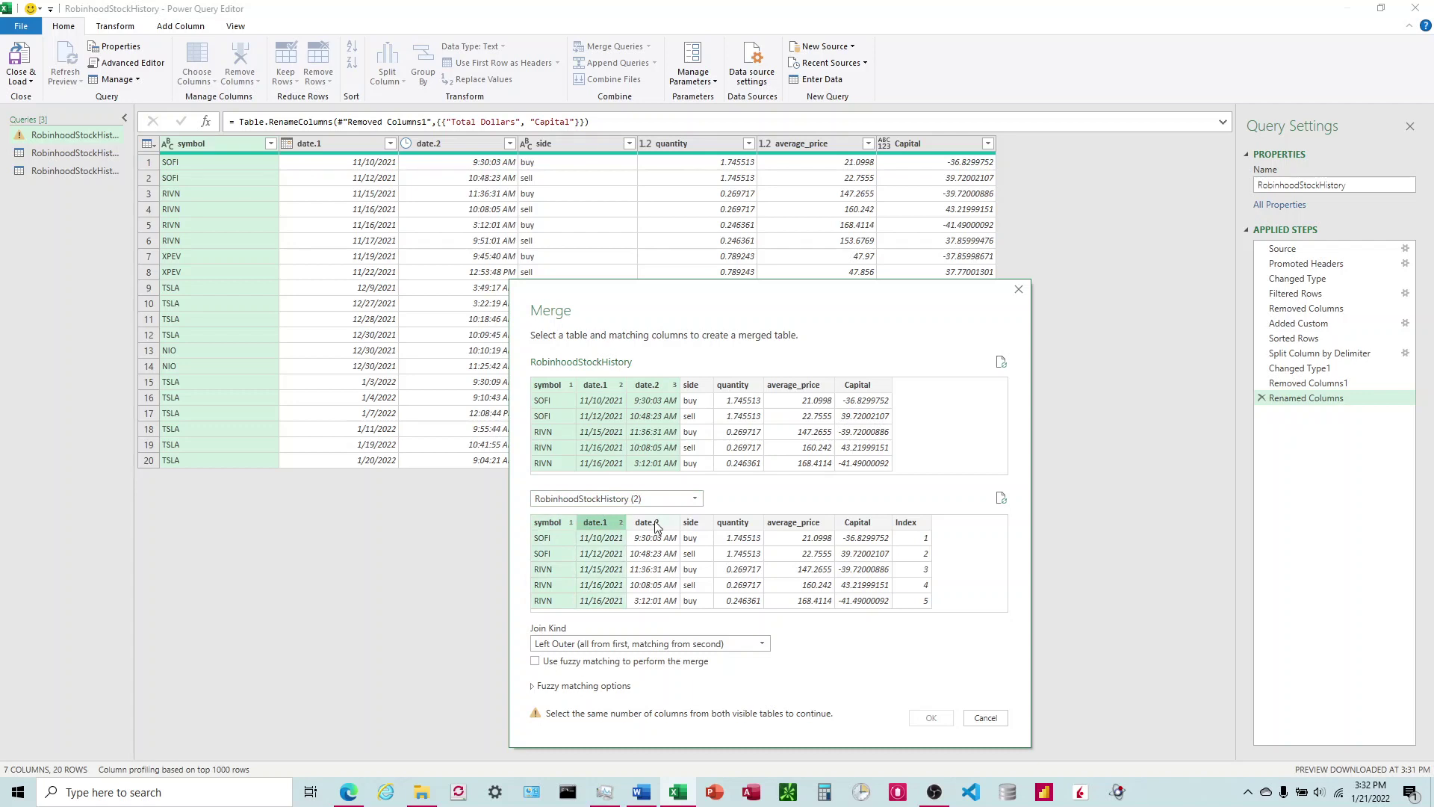
left_click(656, 527, "ctrl")
Step: Confirm the merge and expand the nested column to only its Index field
left_click(931, 718)
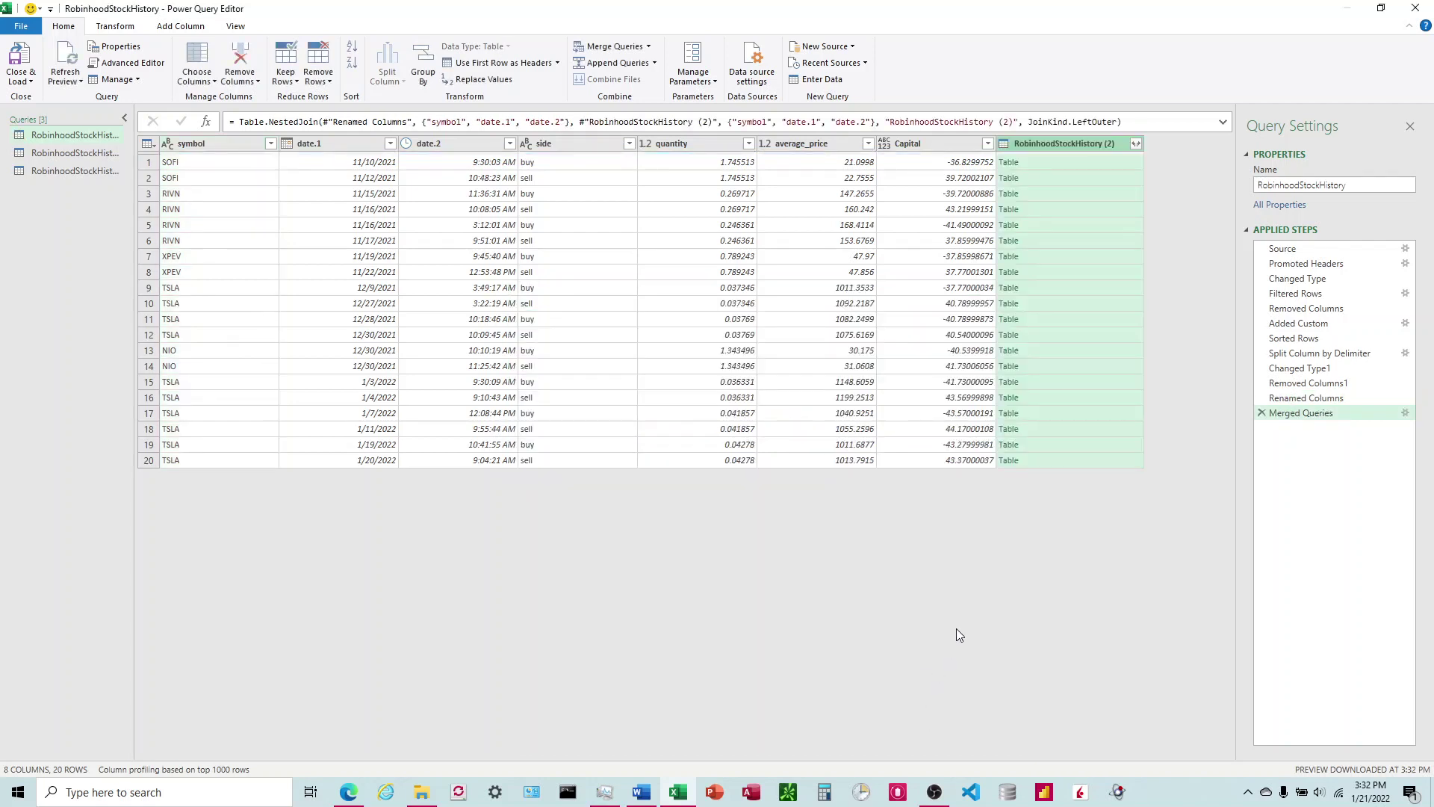
left_click(1135, 144)
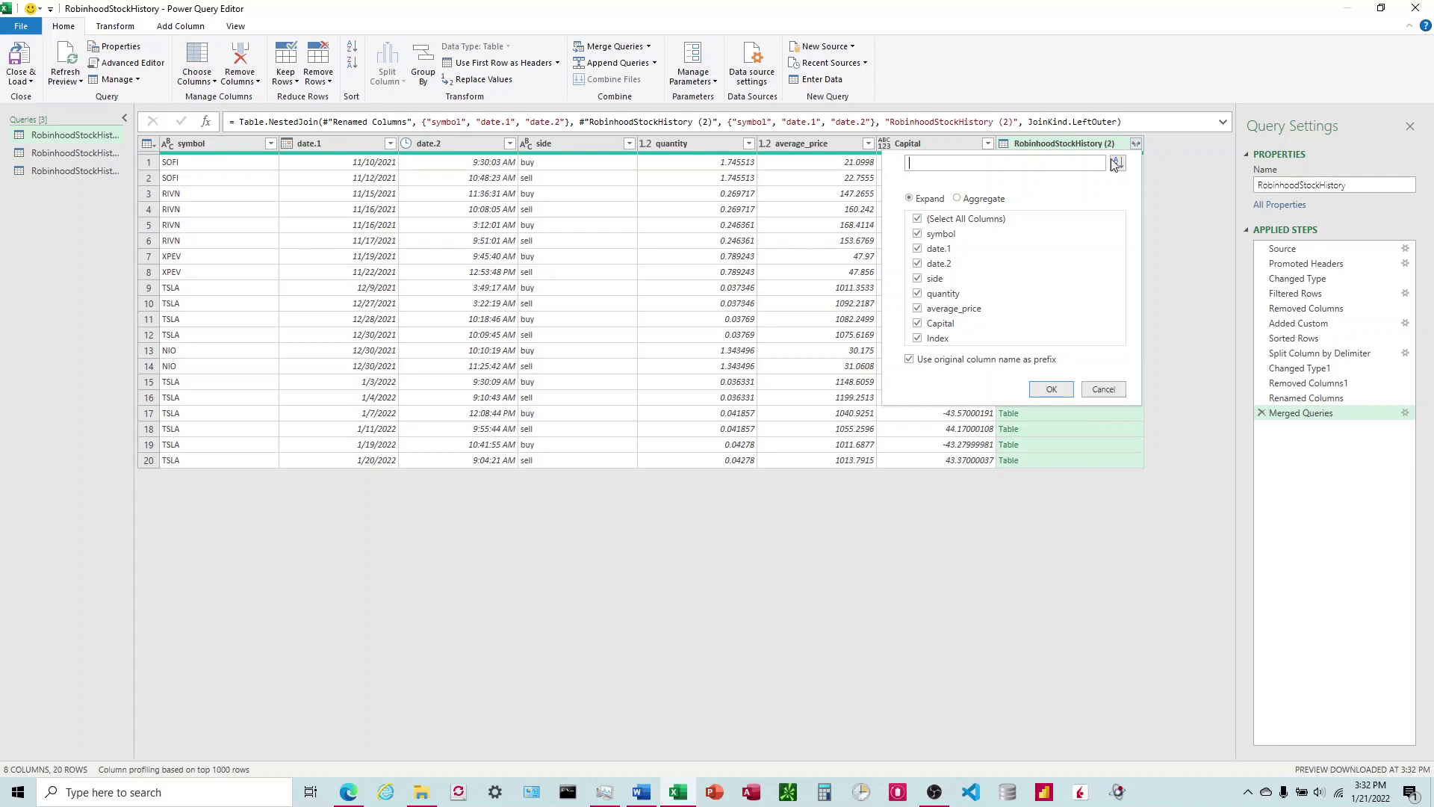
left_click(918, 220)
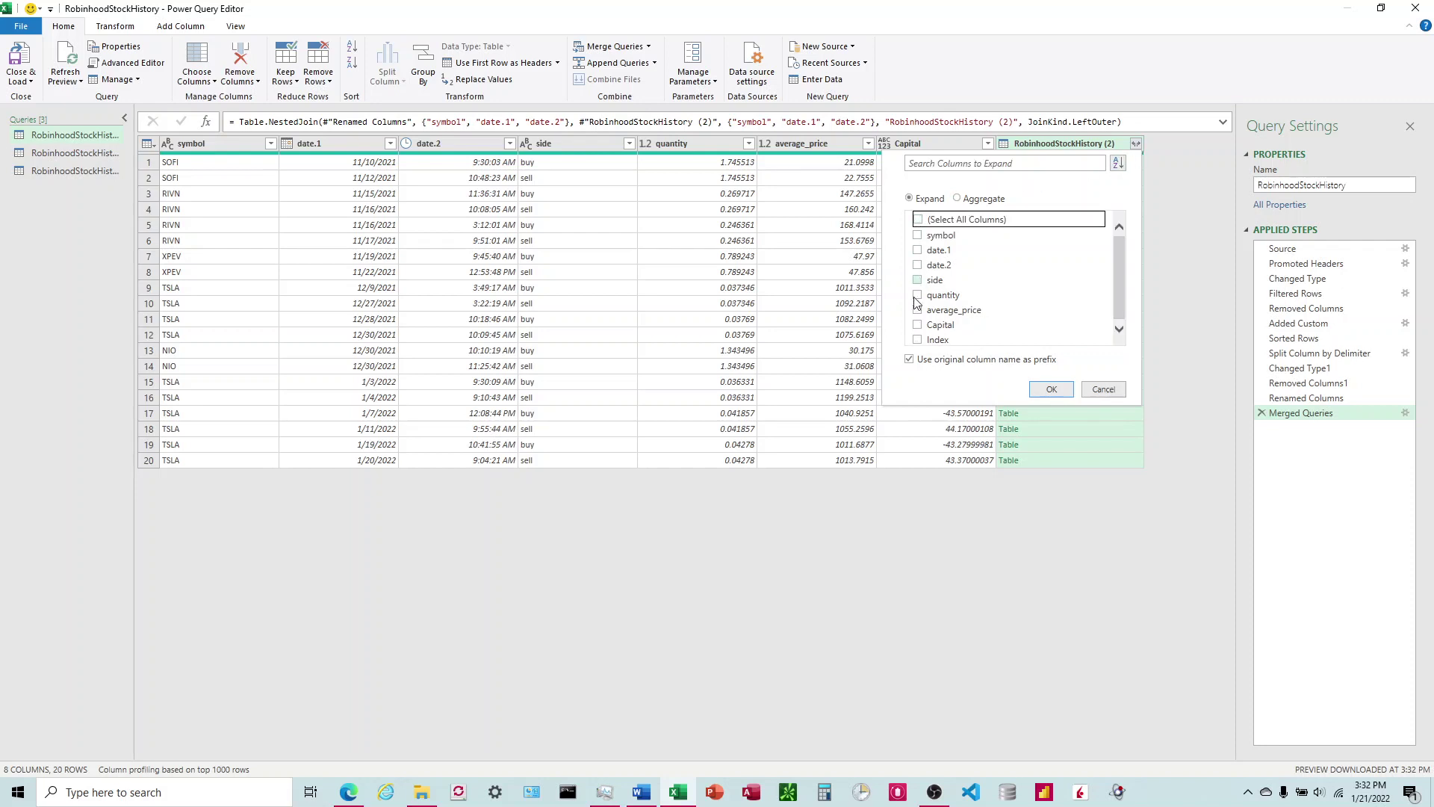
left_click(918, 338)
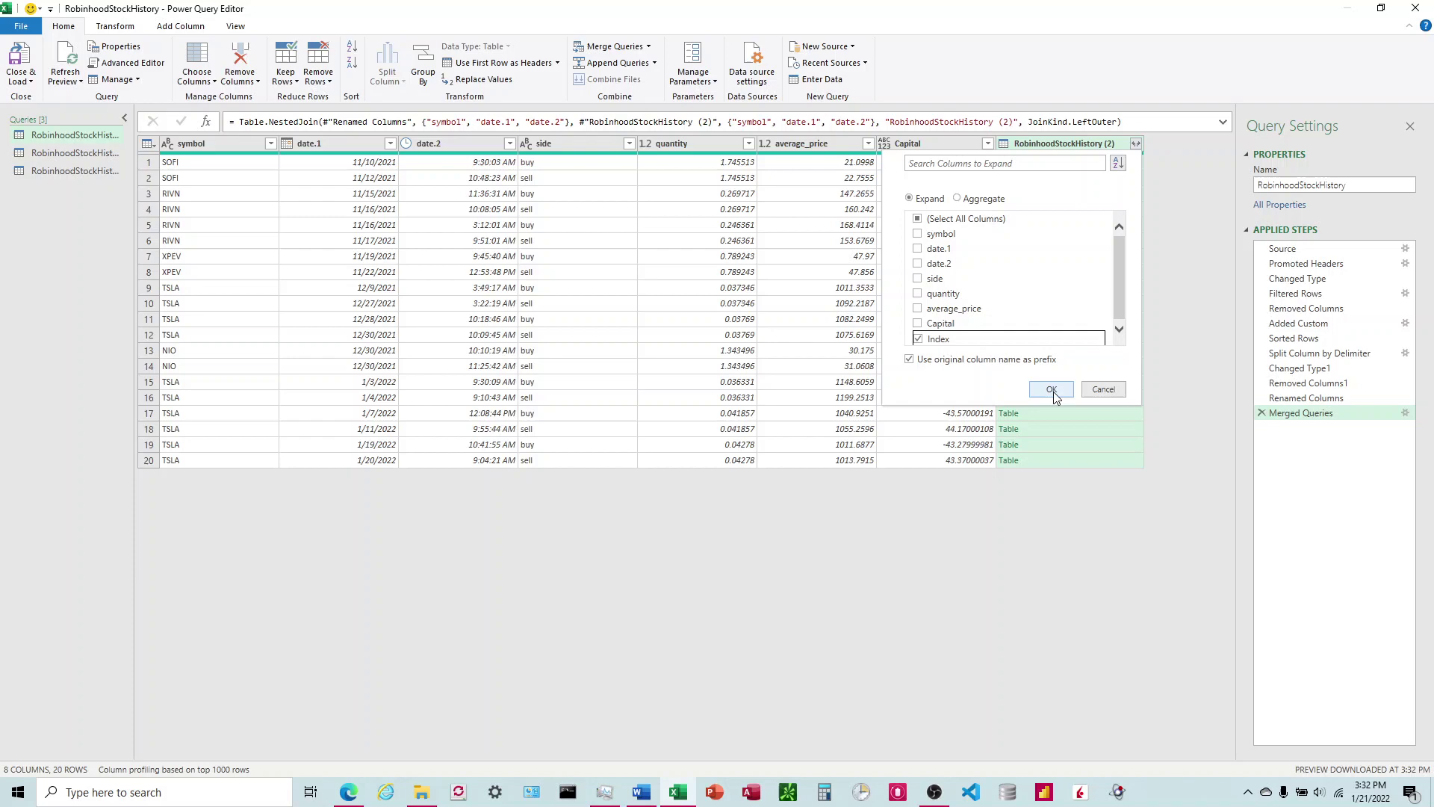
left_click(1051, 389)
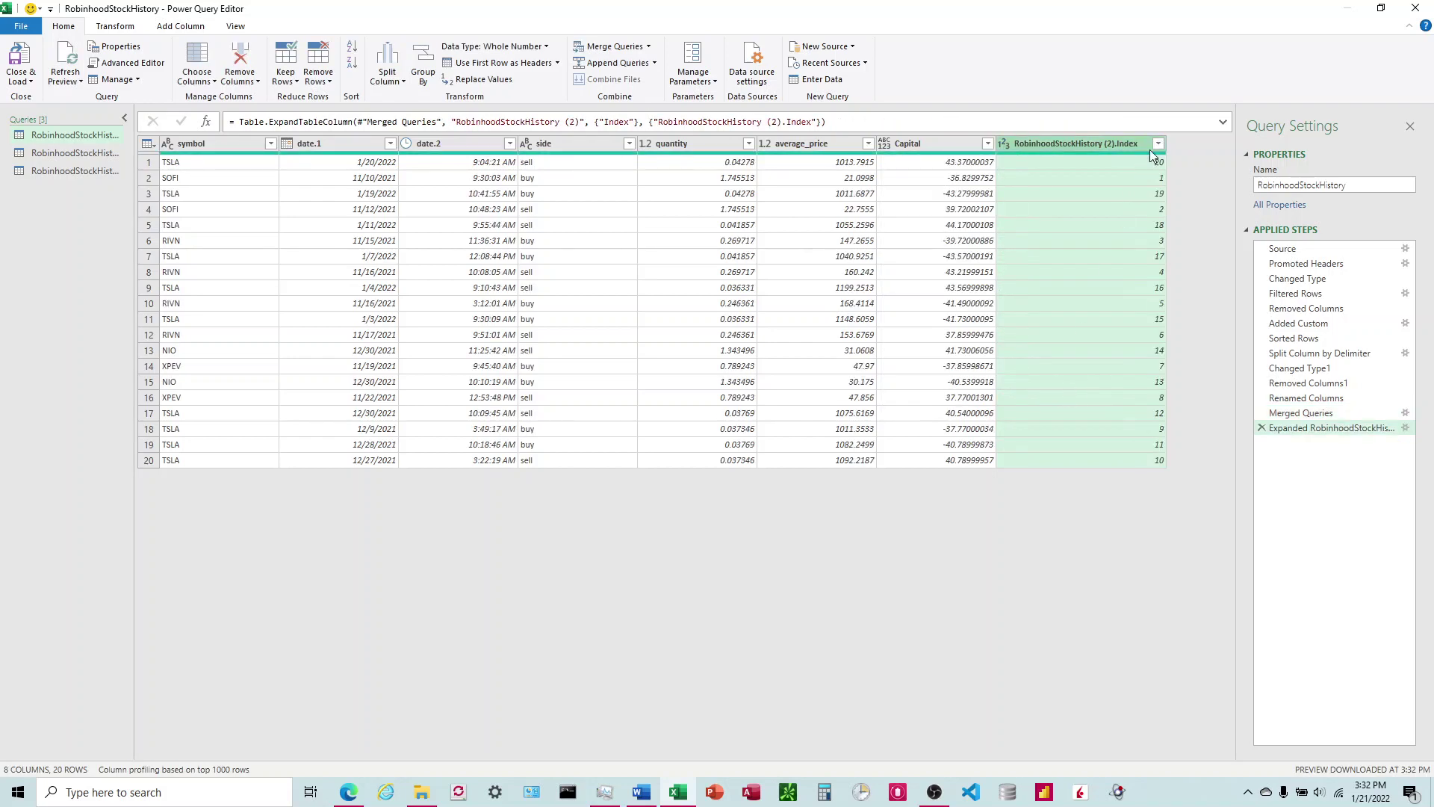
Step: Sort all rows ascending by RobinhoodStockHistory (2).Index
right_click(1090, 143)
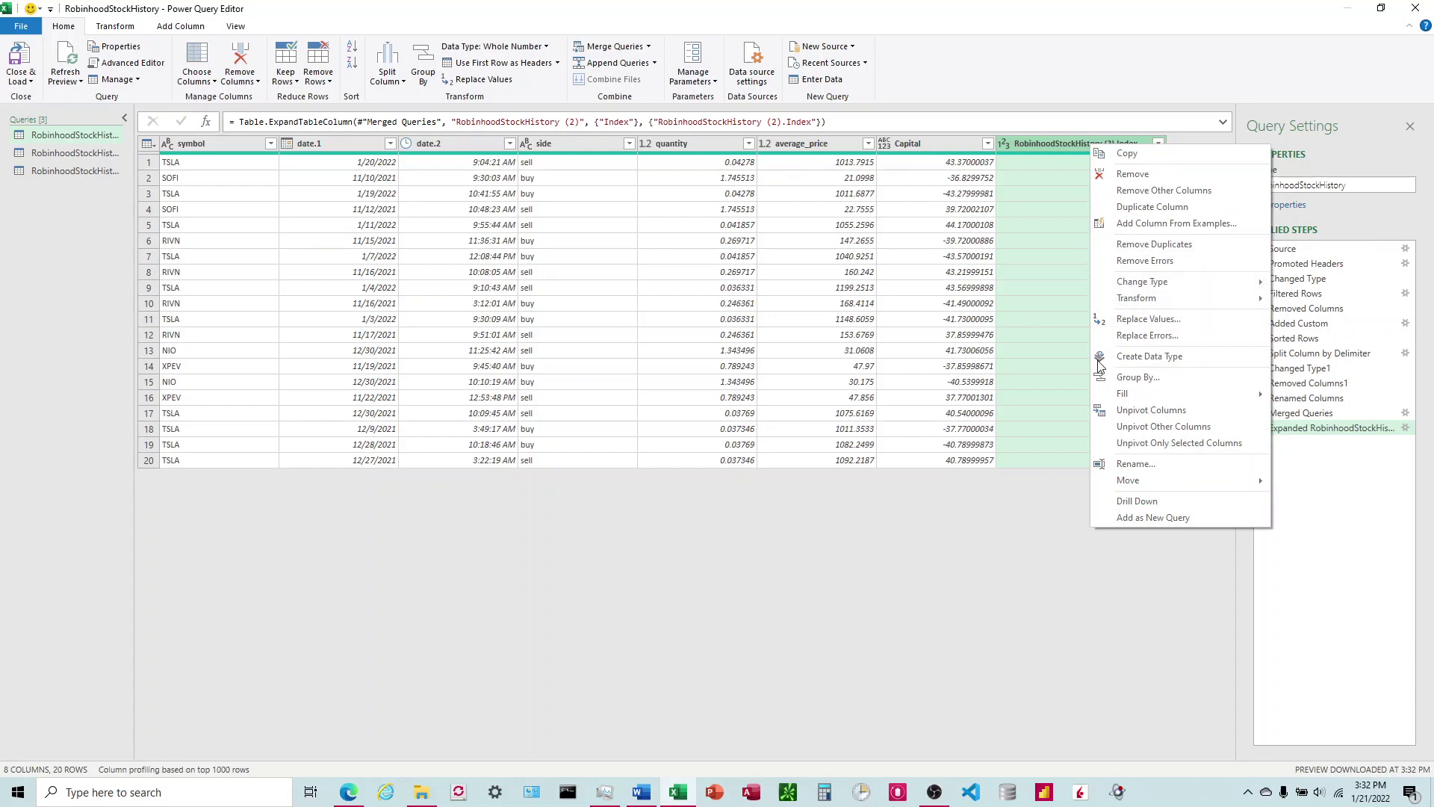
left_click(991, 520)
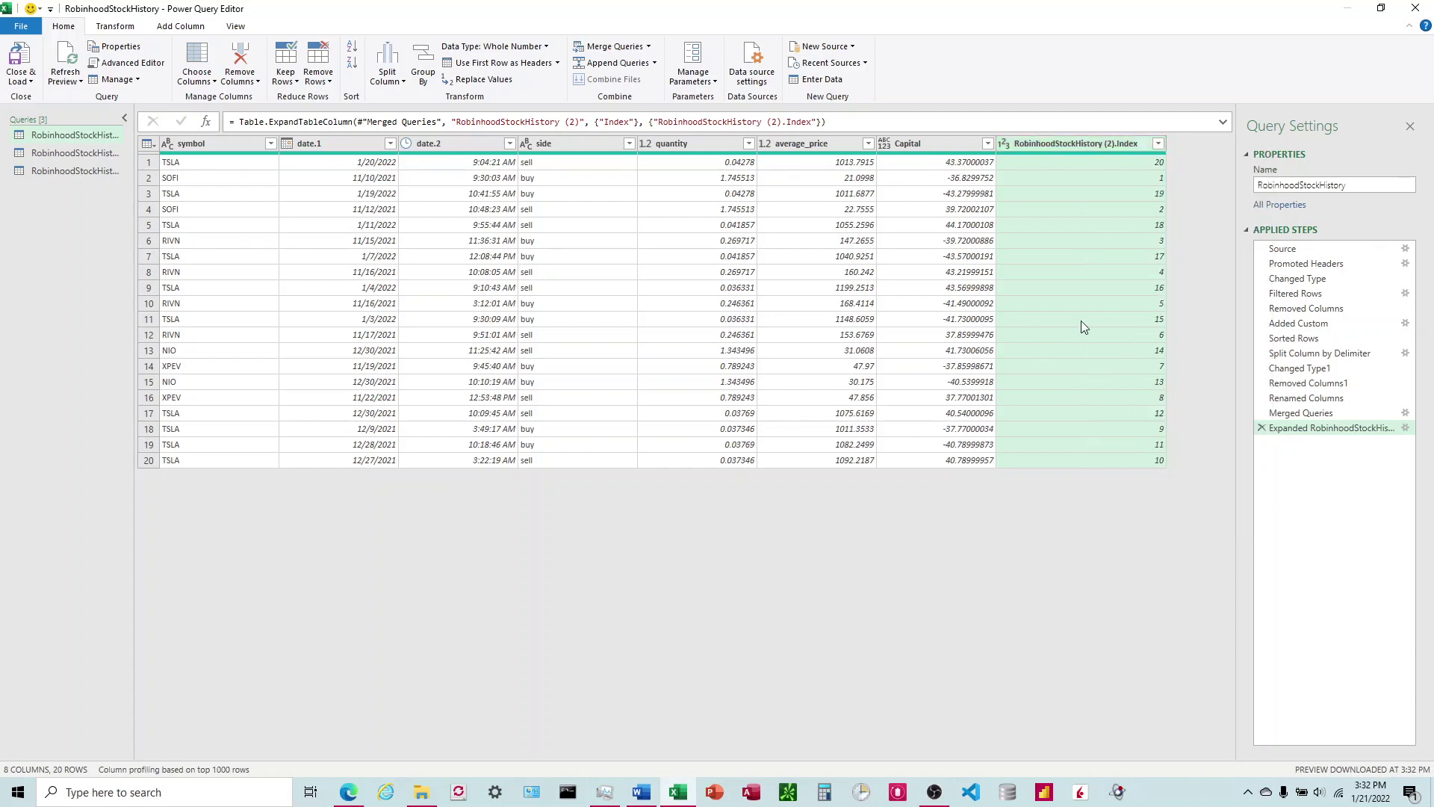
right_click(1102, 143)
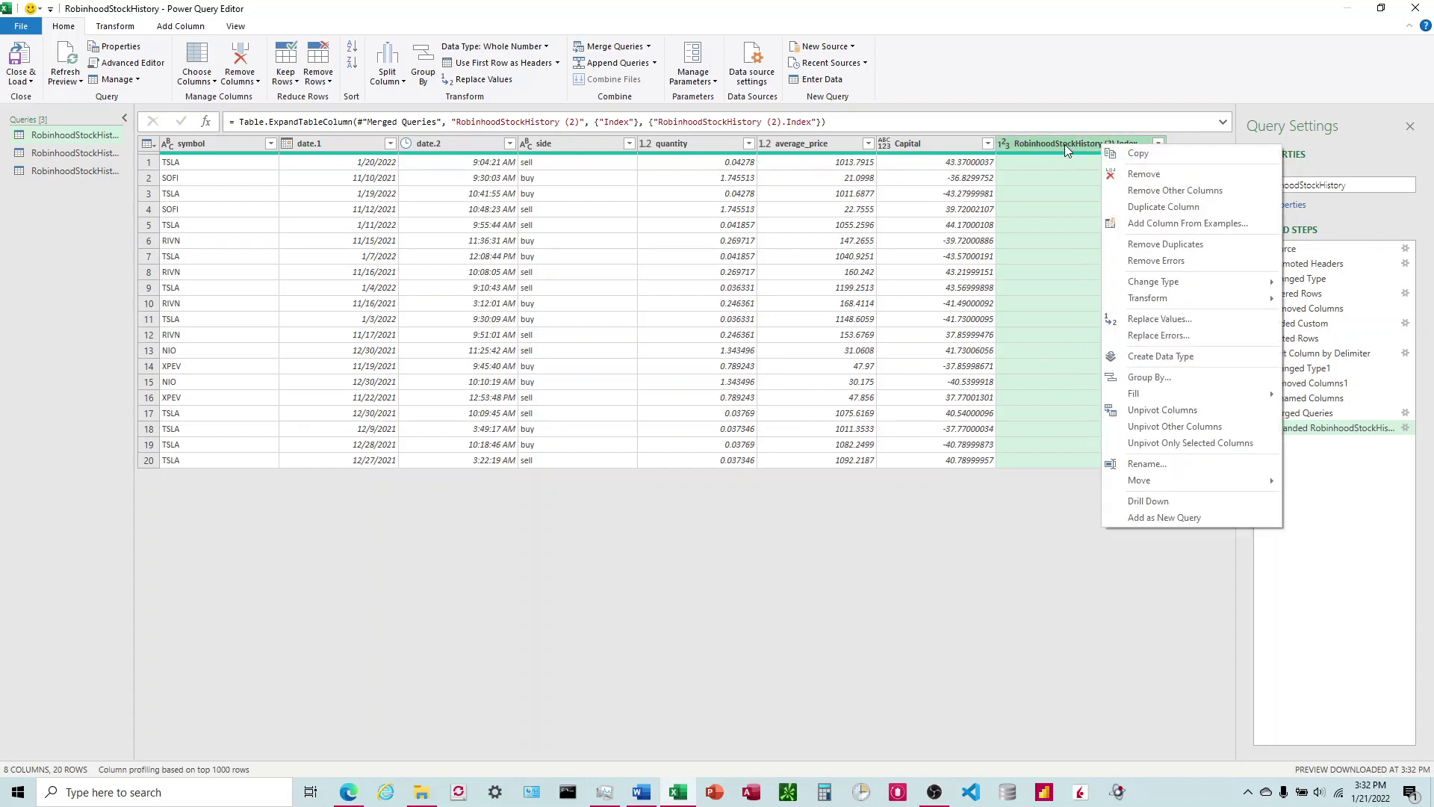
left_click(1065, 145)
left_click(1158, 144)
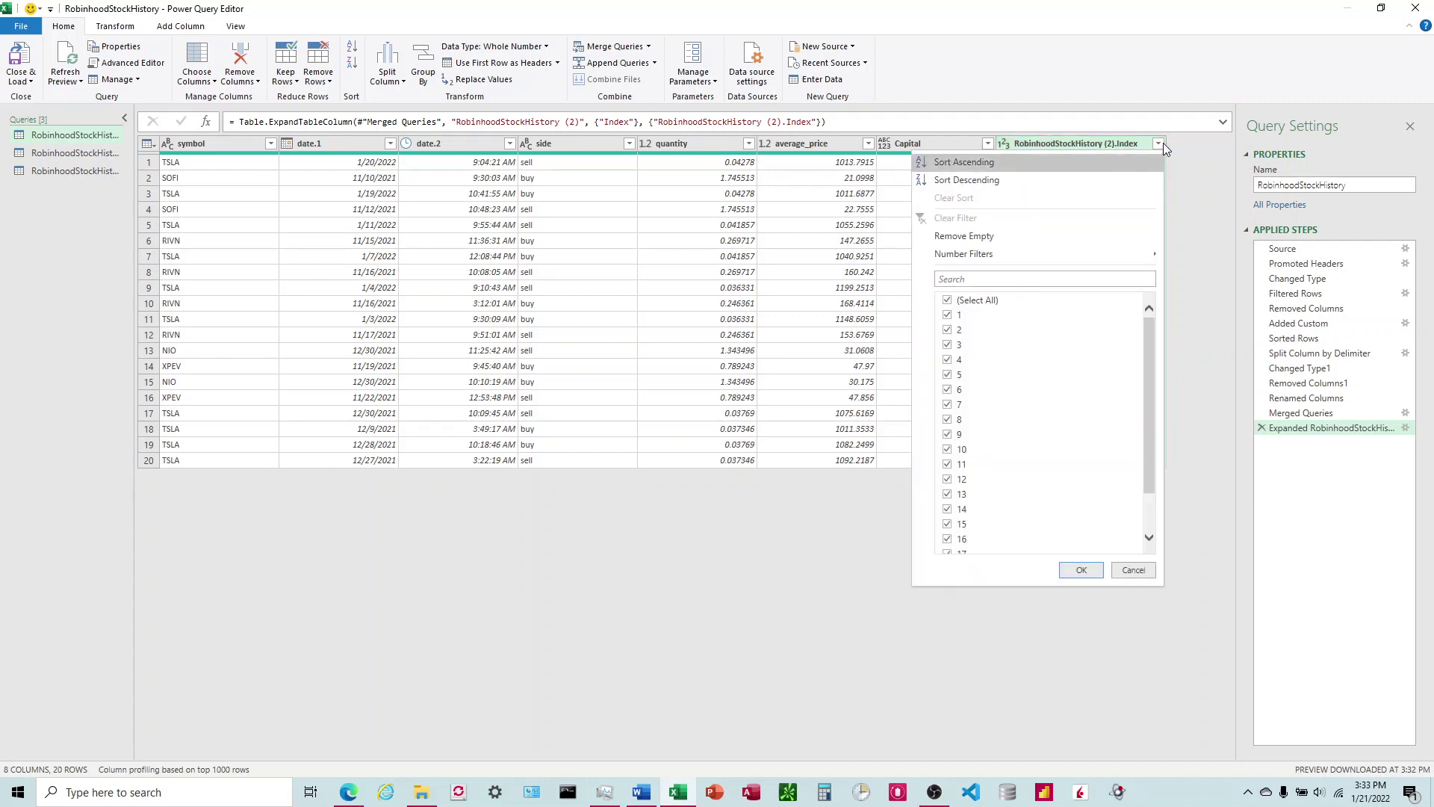
left_click(974, 163)
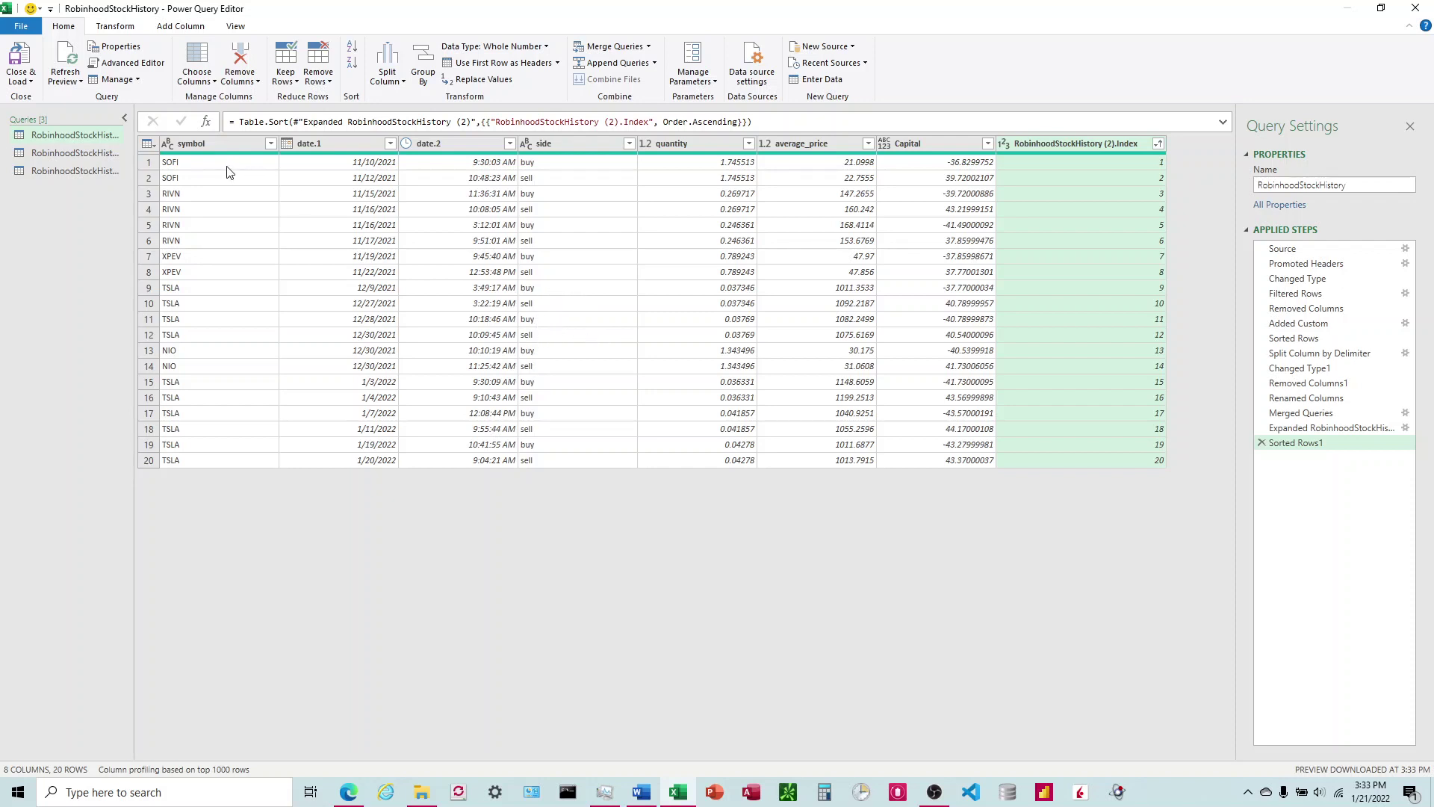
Step: Filter RobinhoodStockHistory (3) to keep only rows whose side is buy
left_click(74, 171)
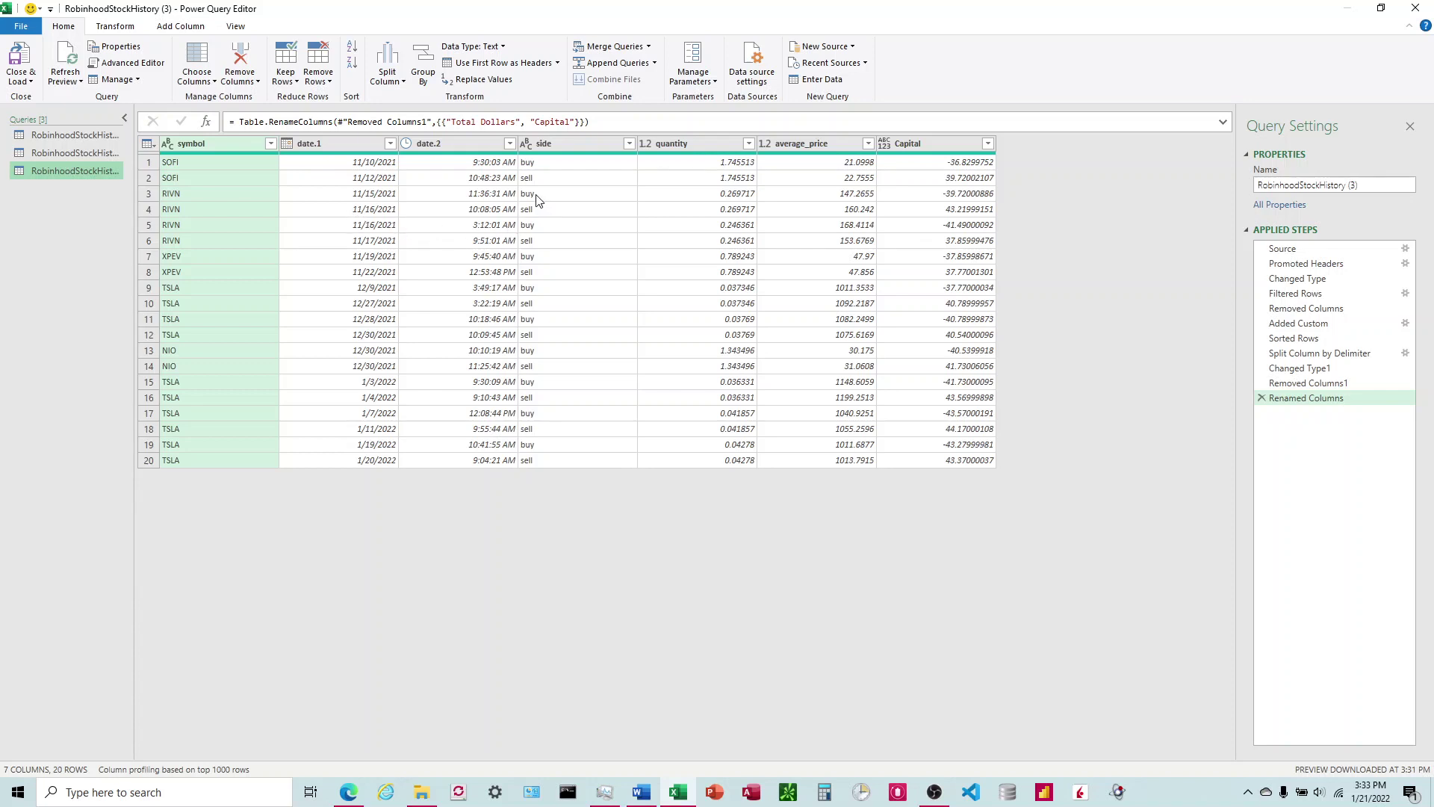
left_click(629, 143)
left_click(419, 300)
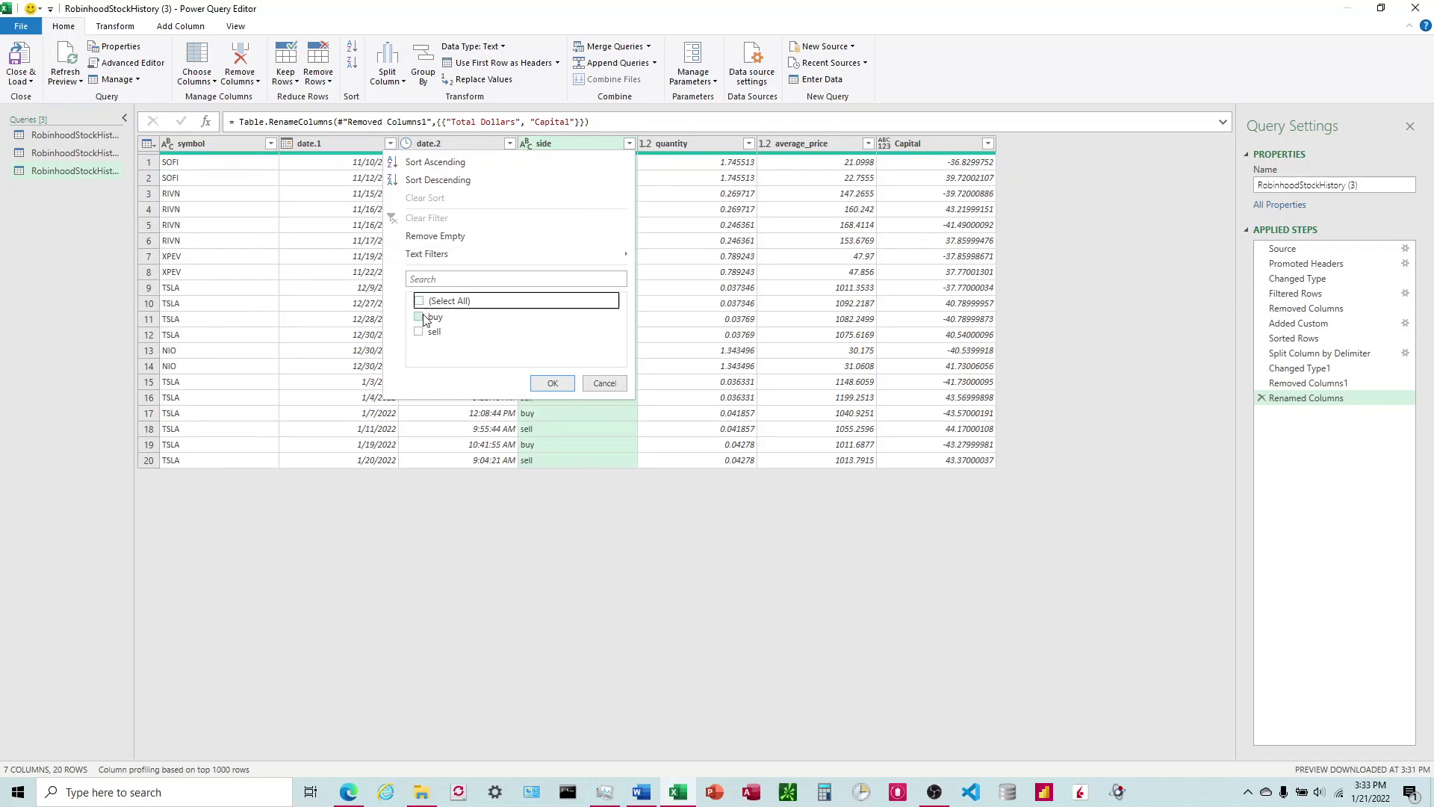
left_click(419, 315)
left_click(553, 382)
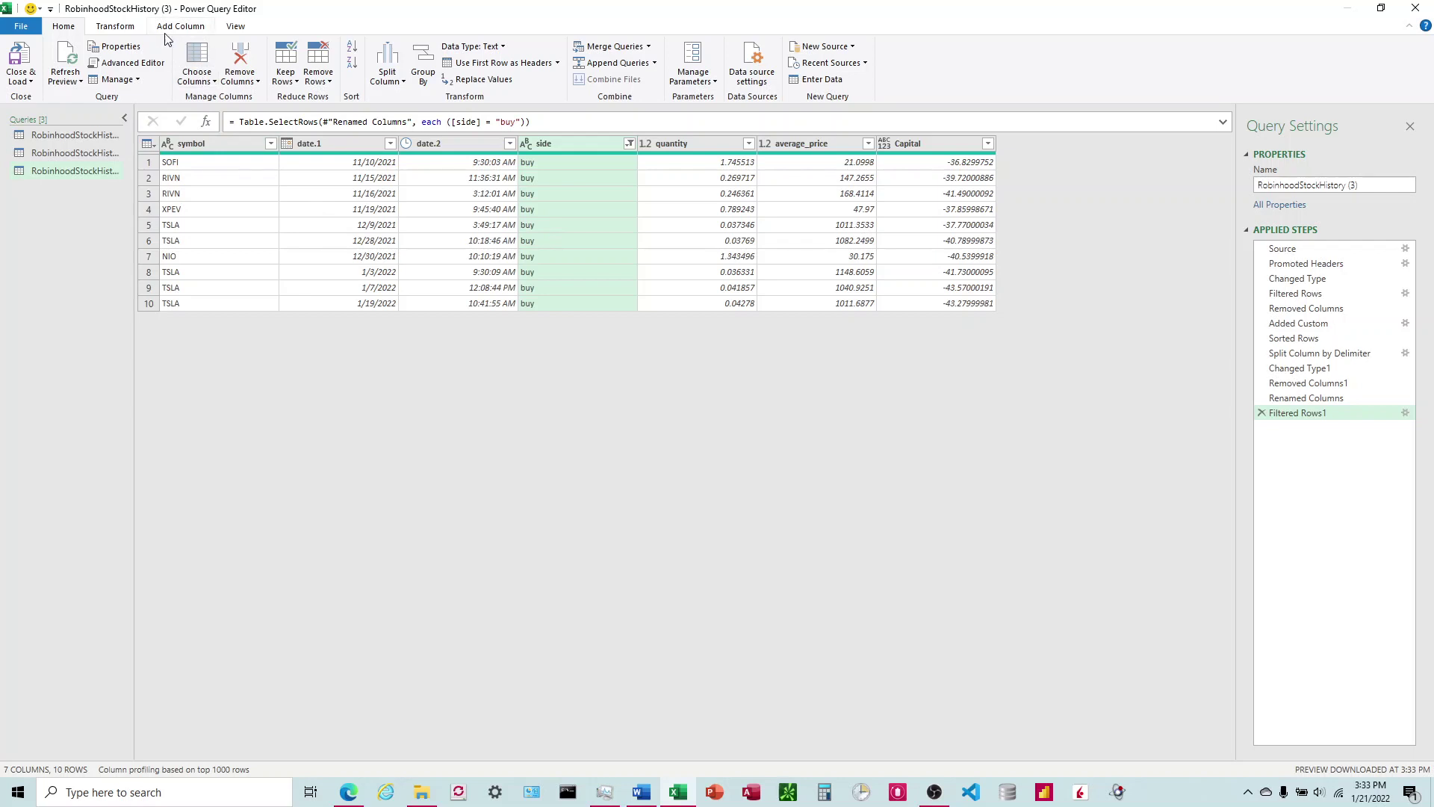
Step: Add an Index column from 1 numbering the 10 buy rows, then return to the original query
left_click(185, 29)
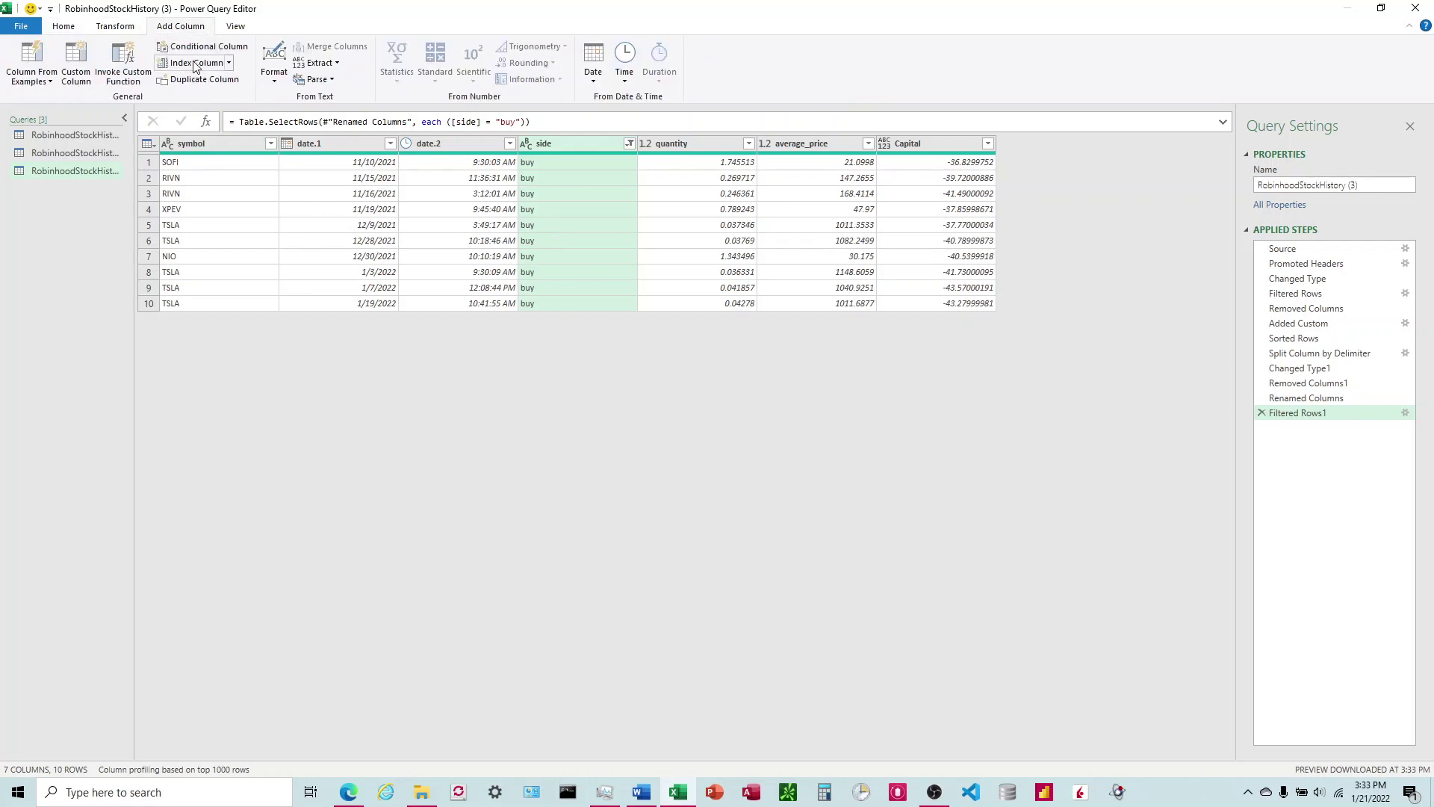
left_click(229, 62)
left_click(206, 99)
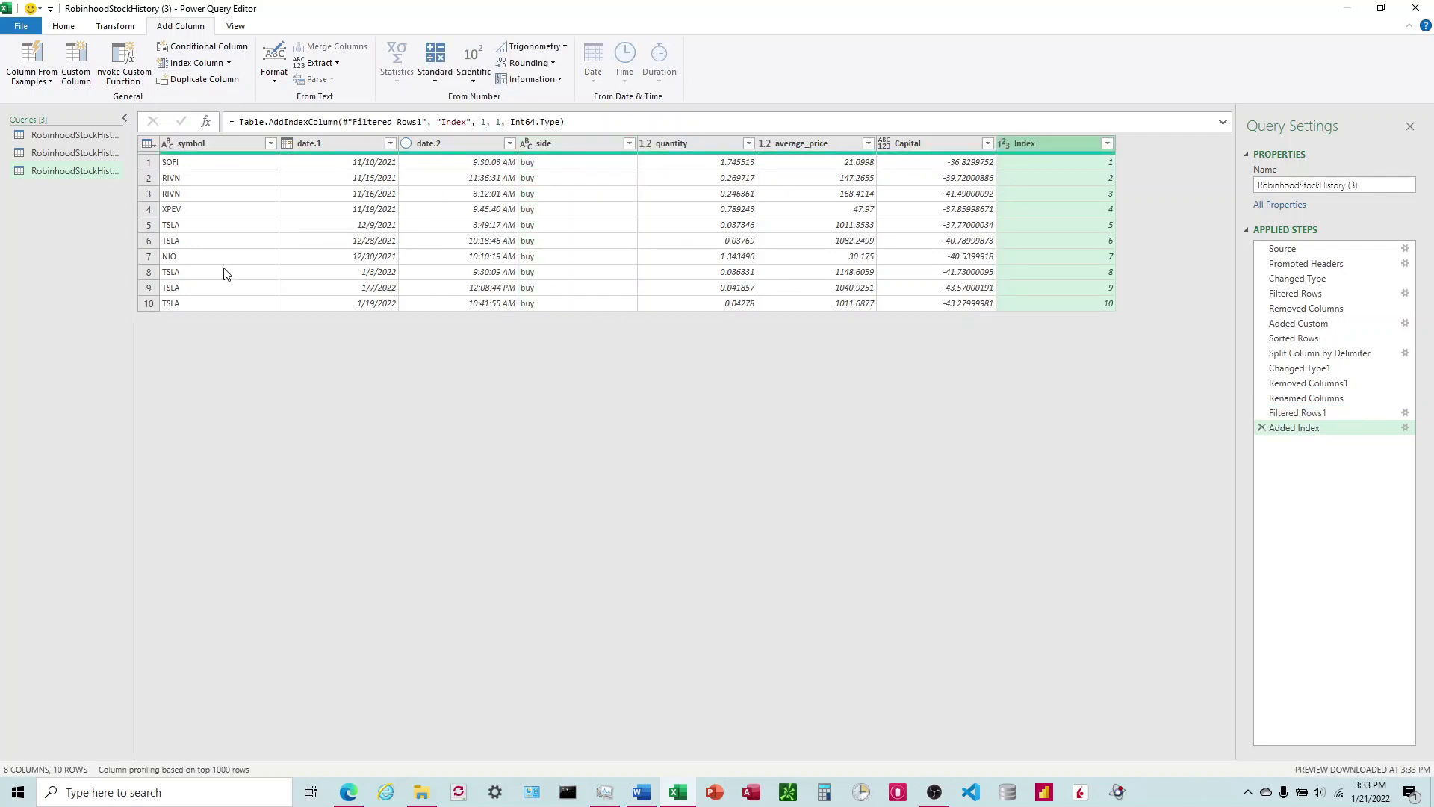
left_click(72, 141)
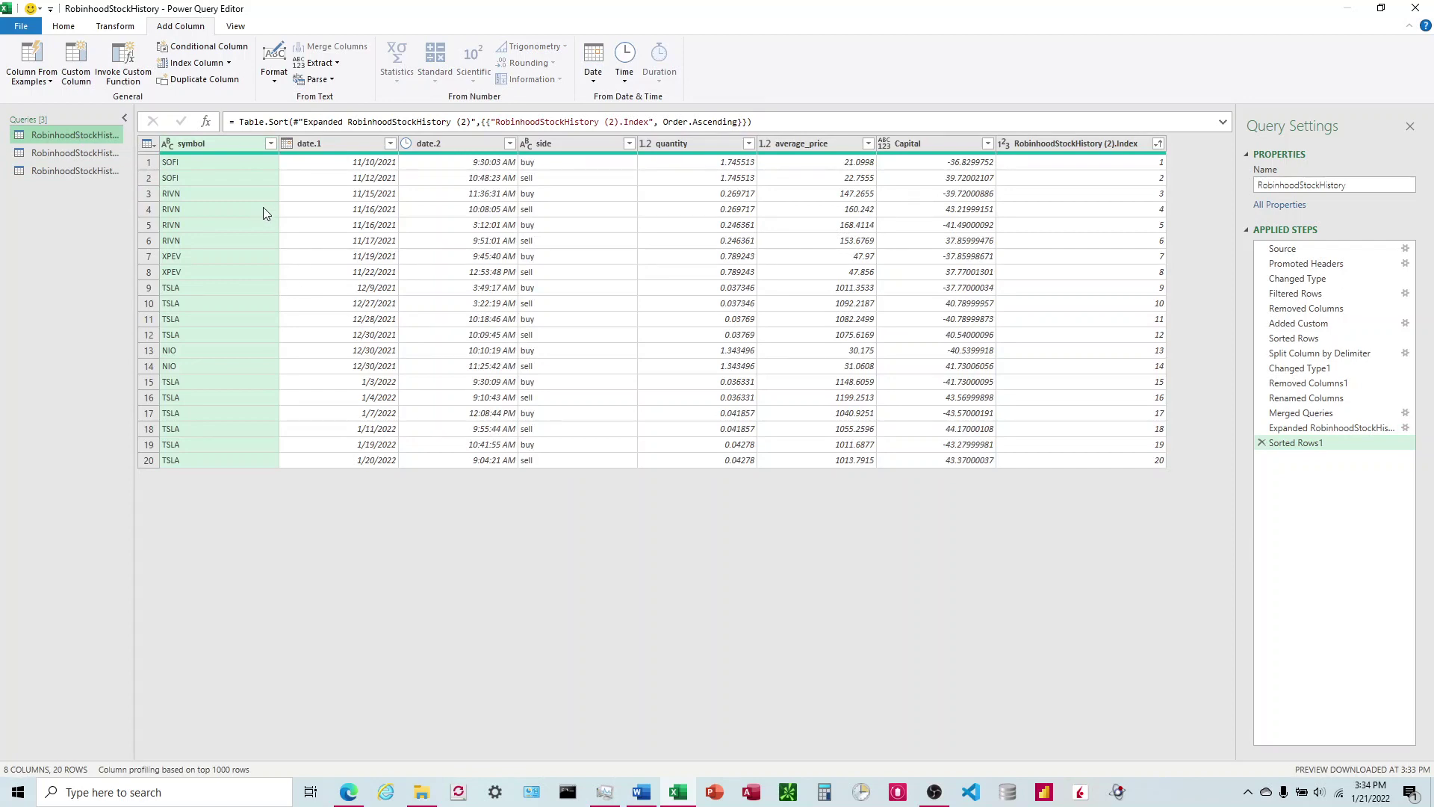
Step: Left-outer merge the original query with RobinhoodStockHistory (3), matching symbol, date.1 and date.2 in both
left_click(74, 30)
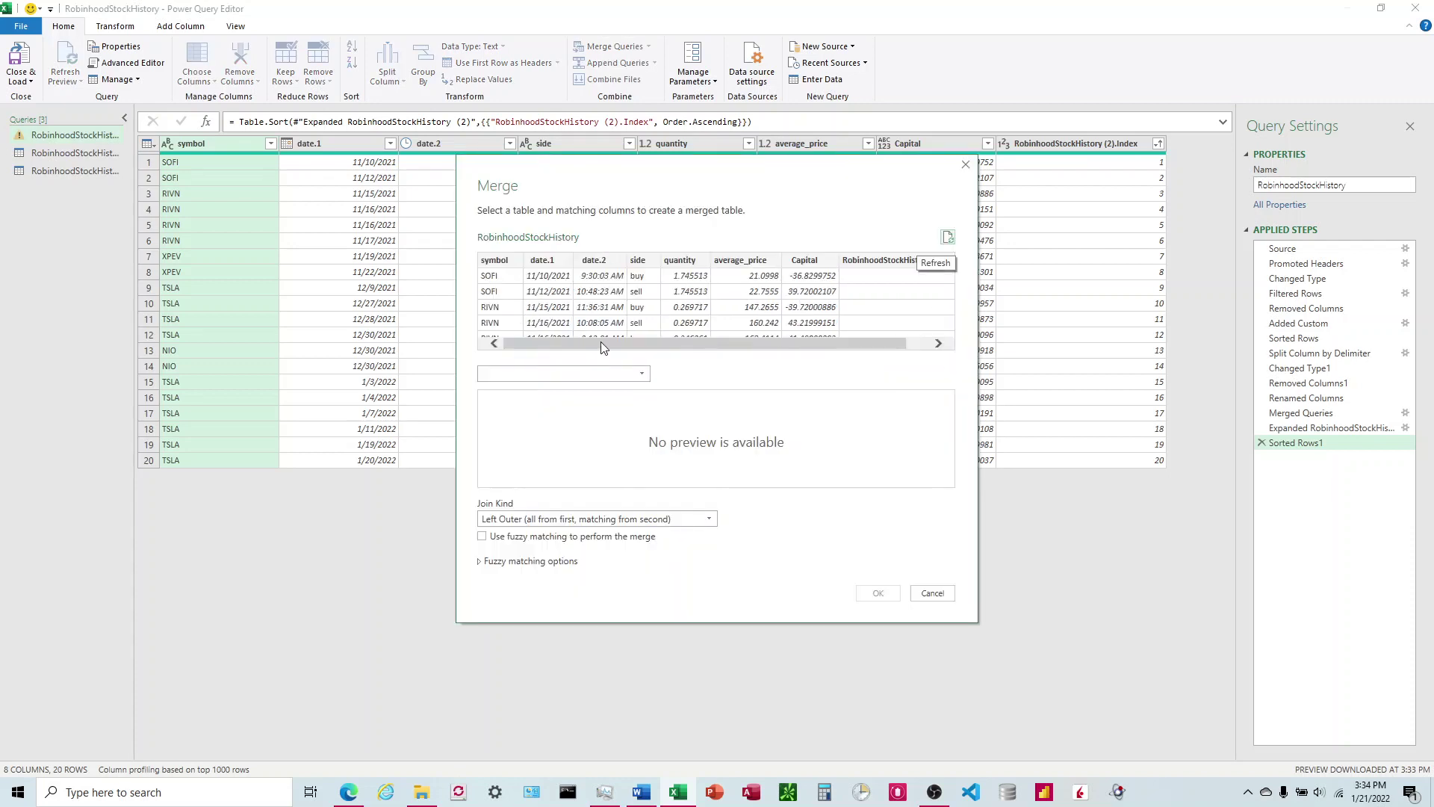
left_click(502, 262)
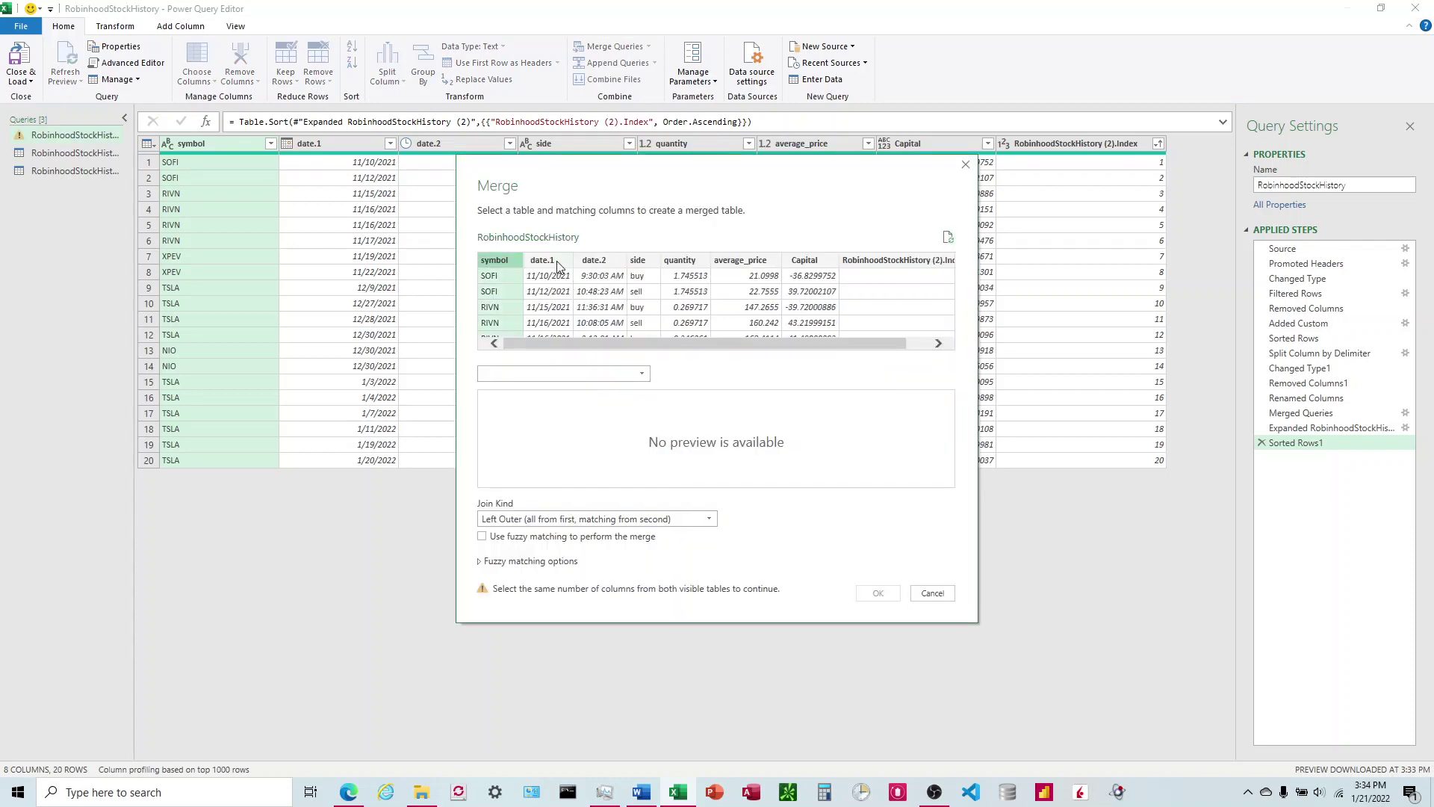
left_click(543, 261, "ctrl")
left_click(603, 261, "ctrl")
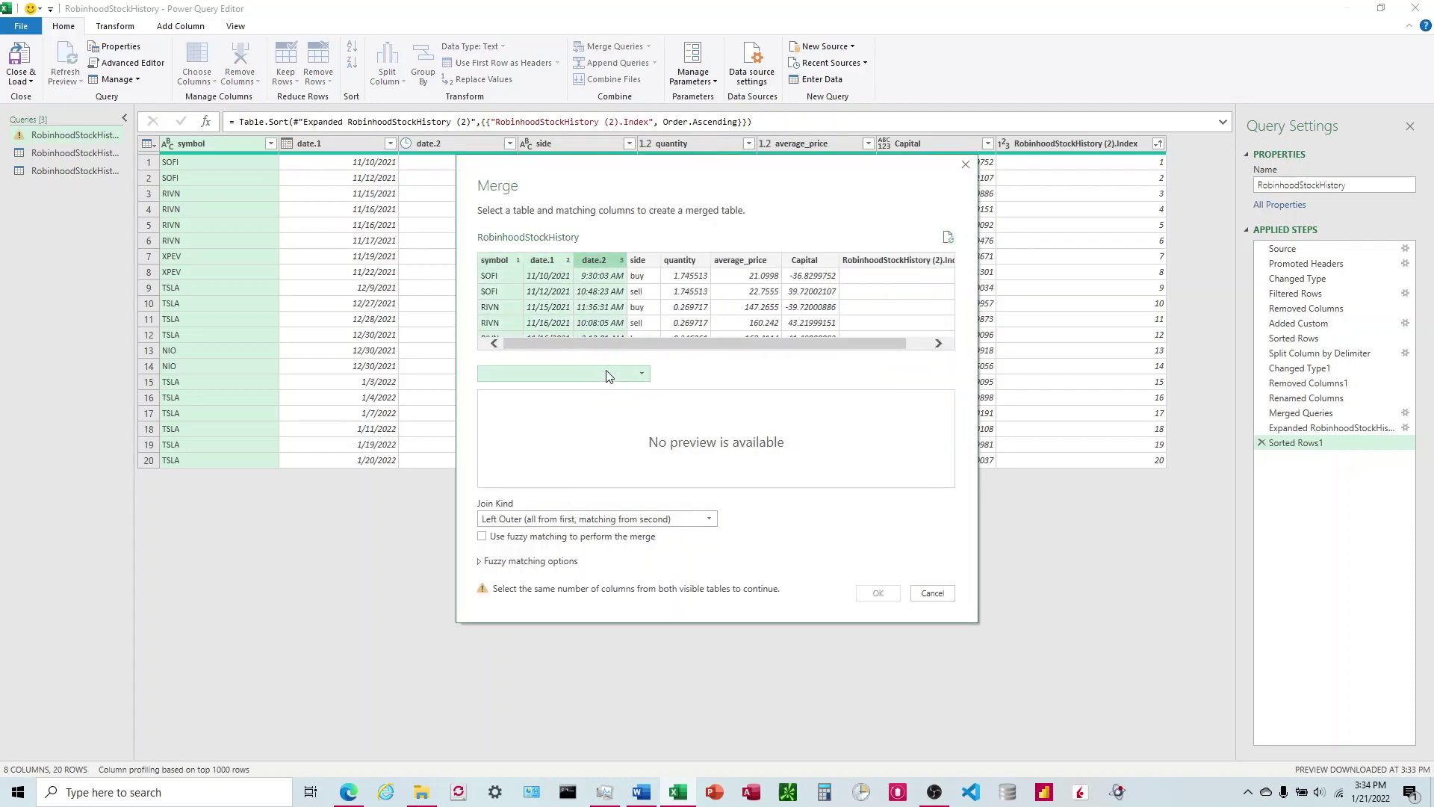
left_click(561, 374)
left_click(553, 404)
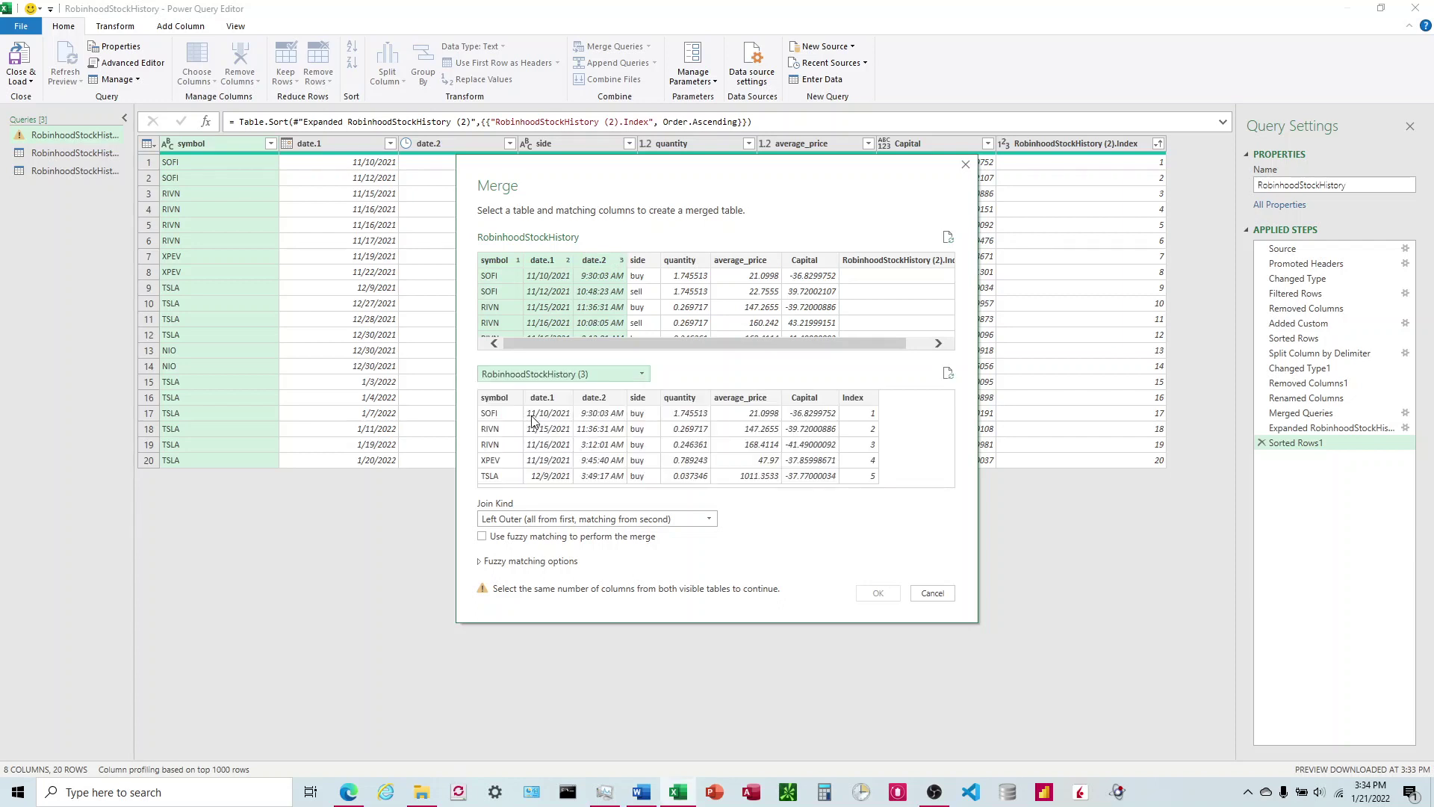
left_click(496, 398)
left_click(543, 397, "ctrl")
left_click(596, 398, "ctrl")
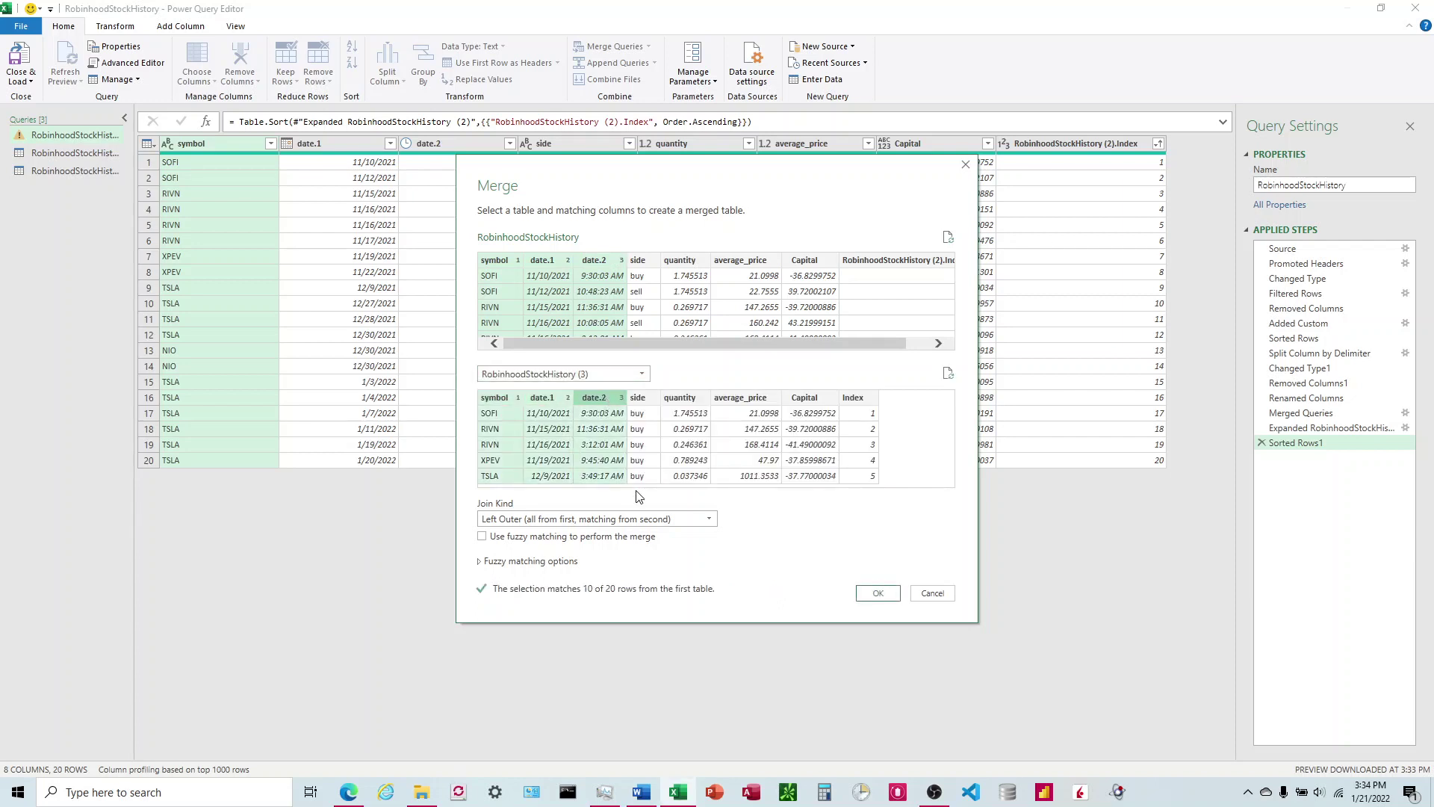
left_click(877, 594)
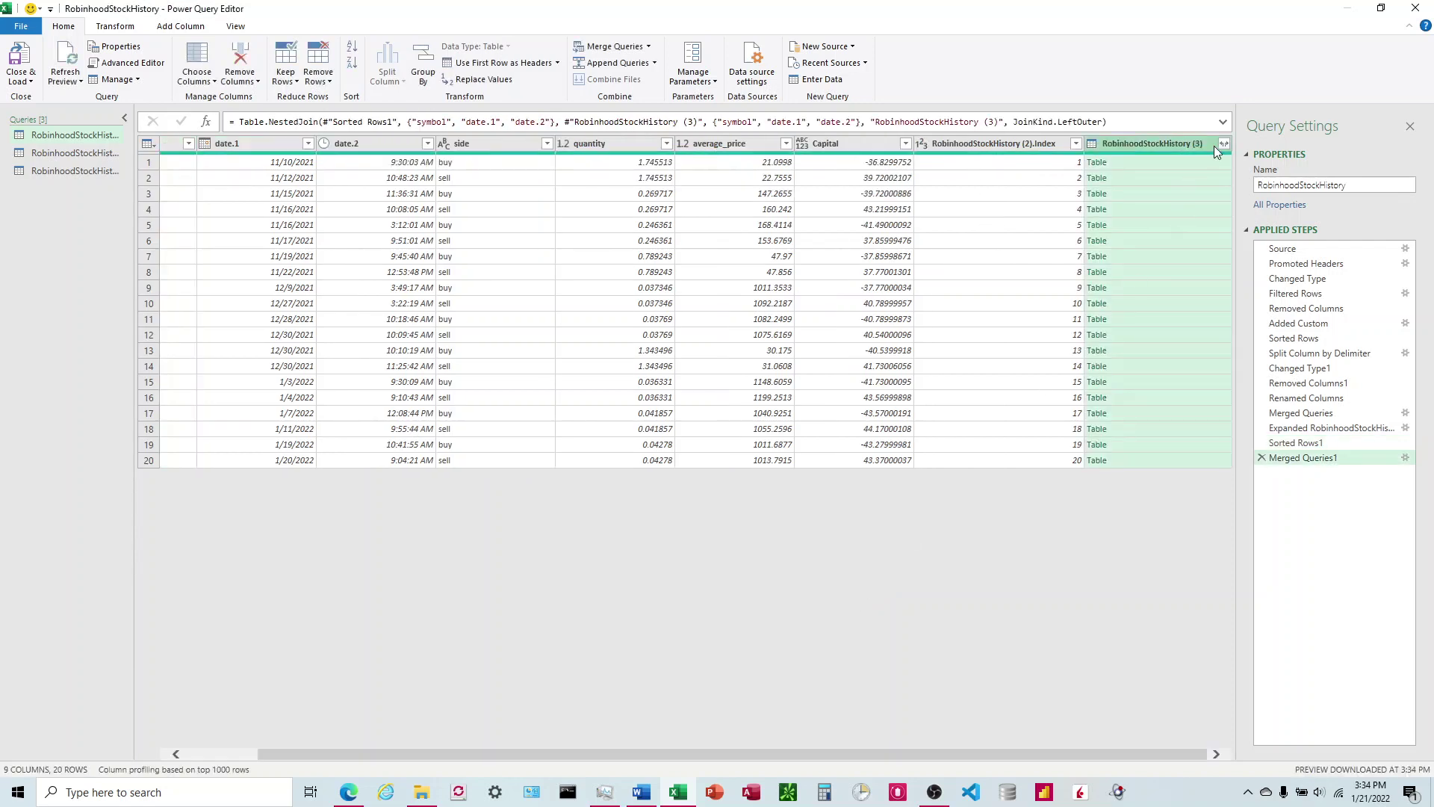
Step: Expand the merged column to Index only, giving RobinhoodStockHistory (3).Index with nulls on sell rows
left_click(1225, 145)
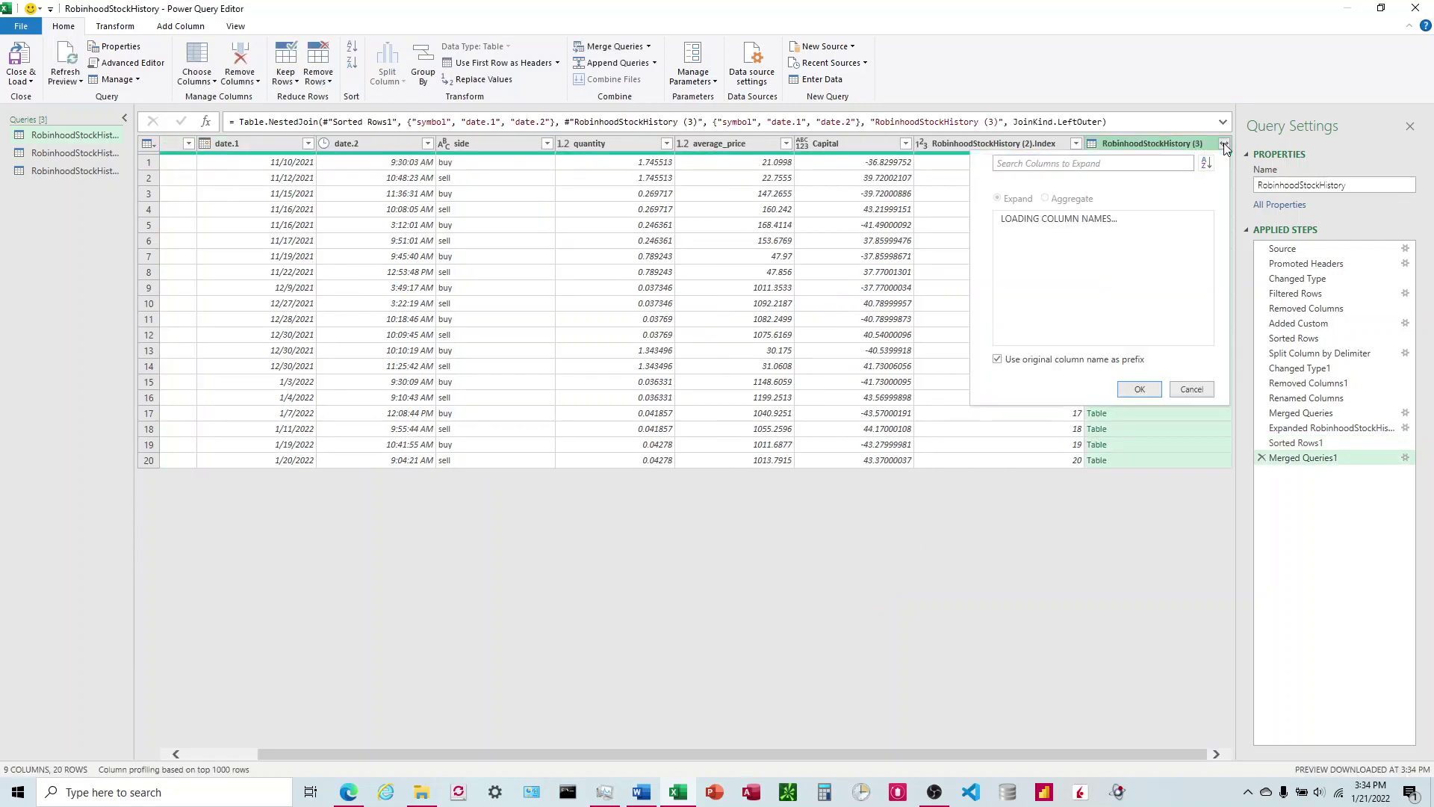
left_click(1006, 218)
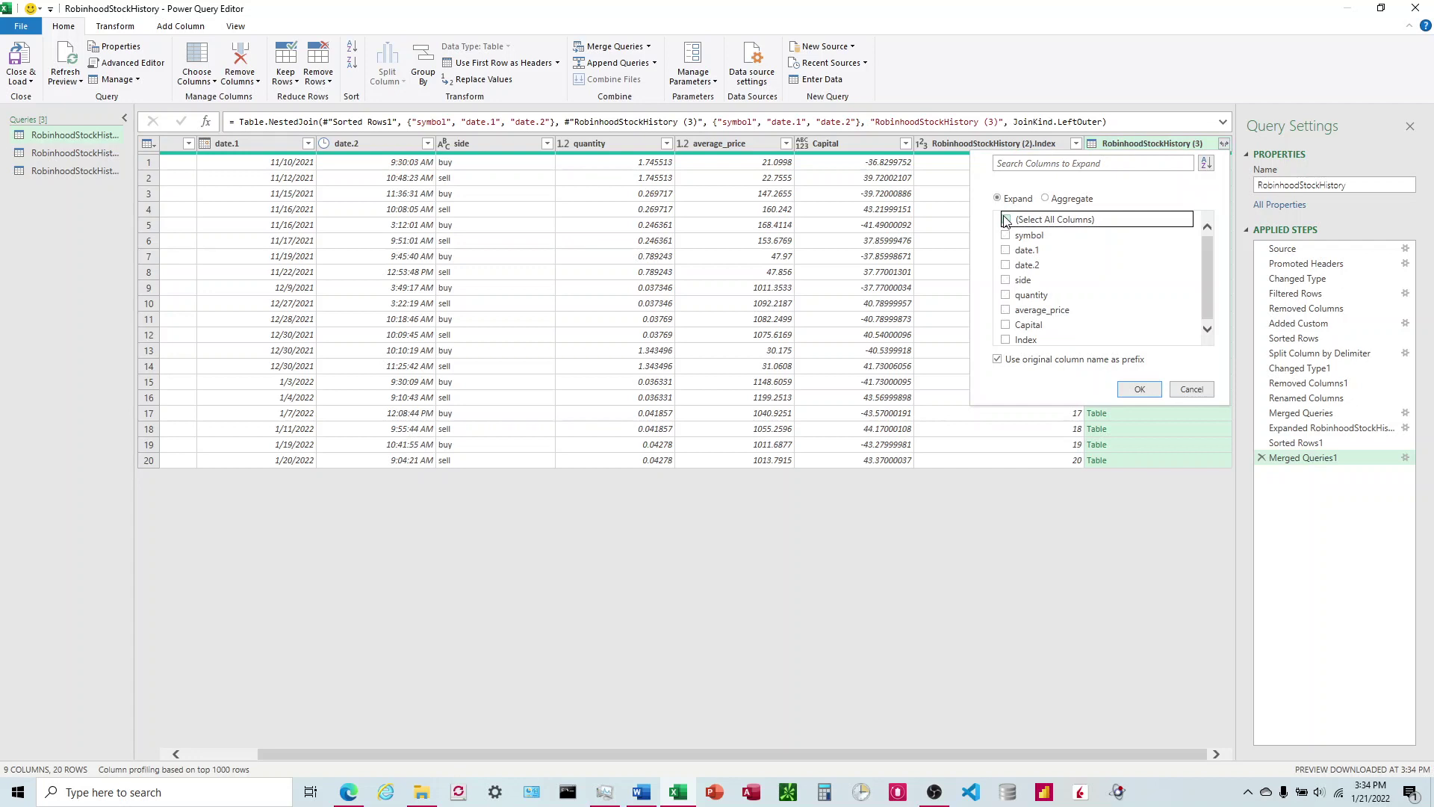
left_click(1006, 339)
left_click(1137, 387)
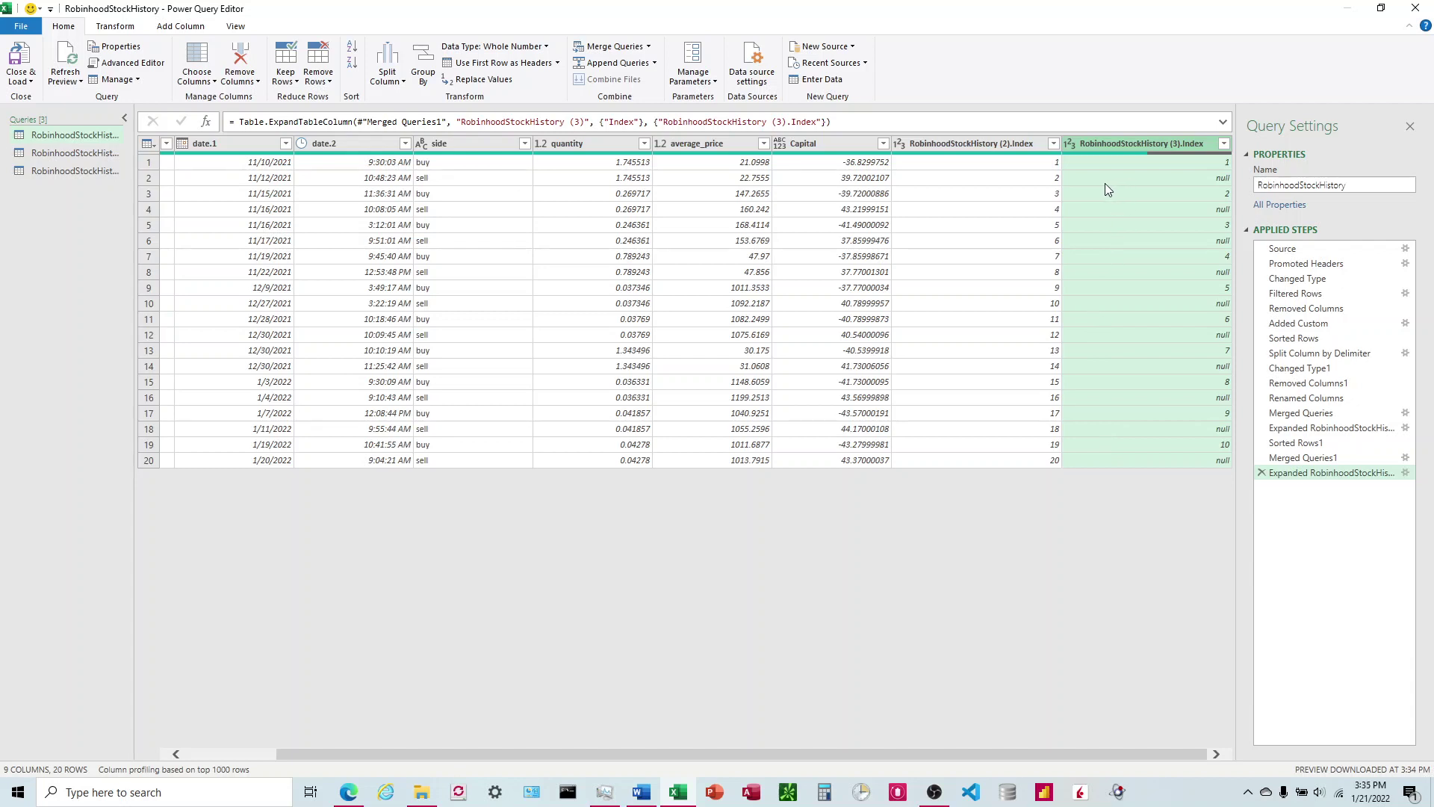
Step: Sort ascending by (2).Index, then fill (3).Index down so it reads 1,1,2,2 through 10,10
left_click(1053, 144)
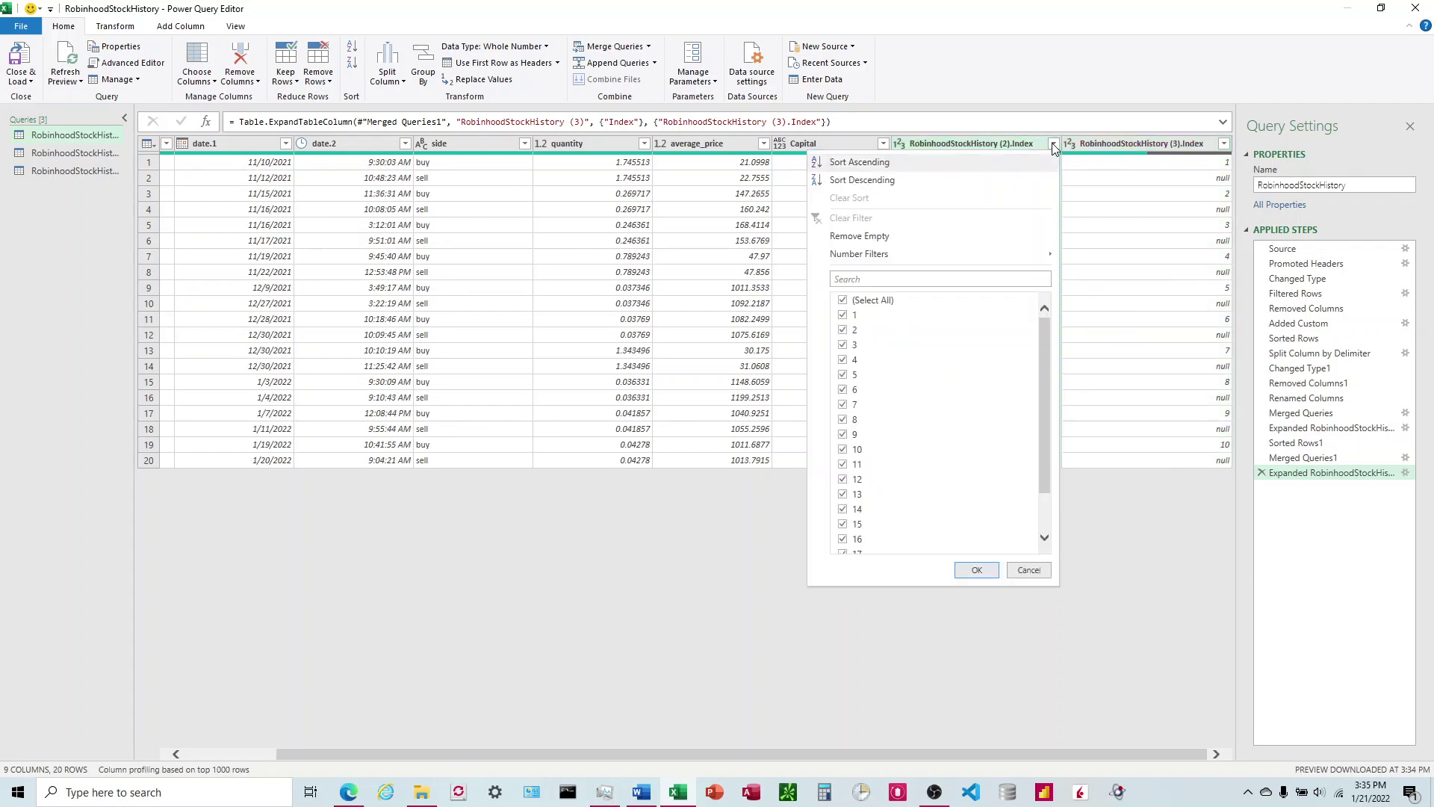
left_click(862, 163)
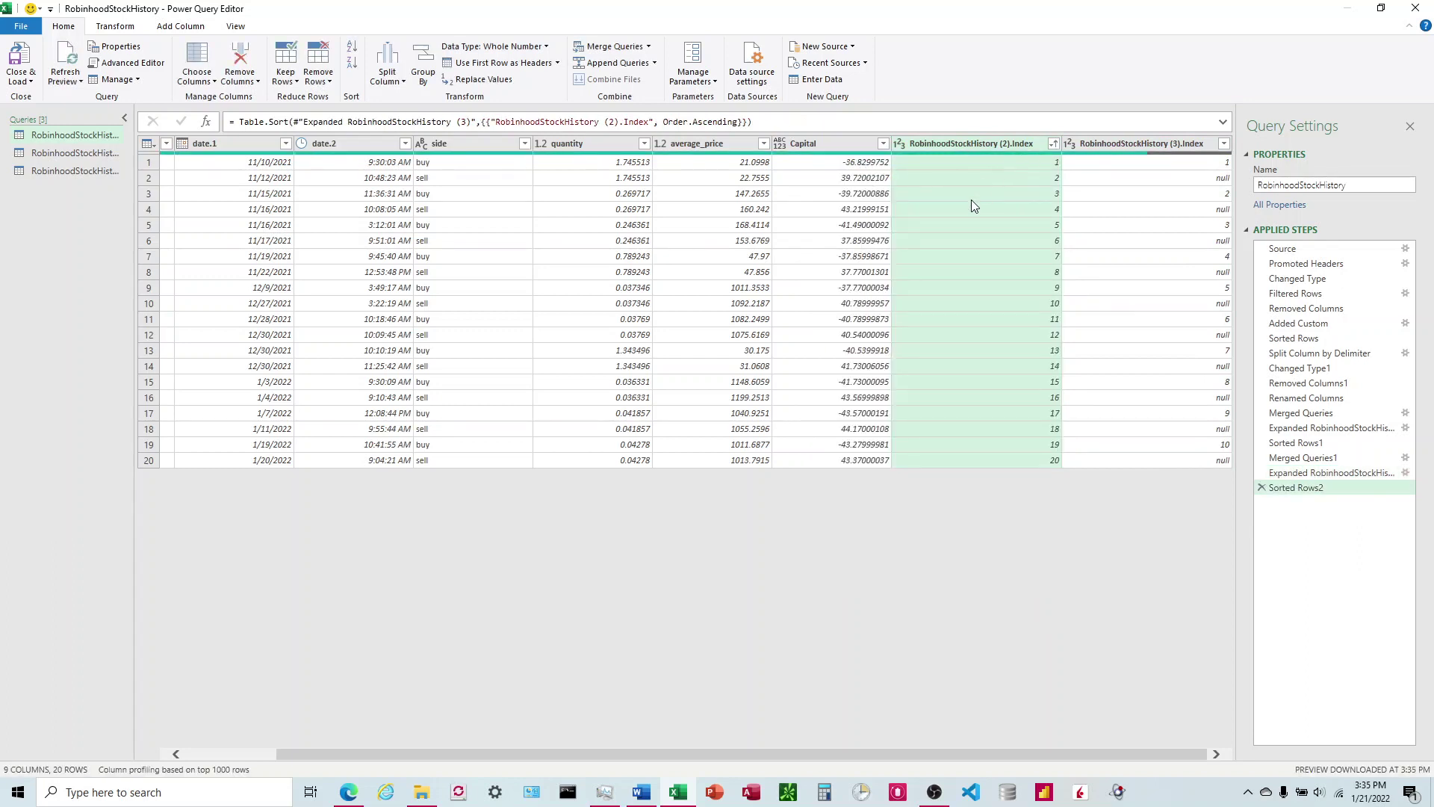
right_click(1162, 148)
mouse_move(1204, 396)
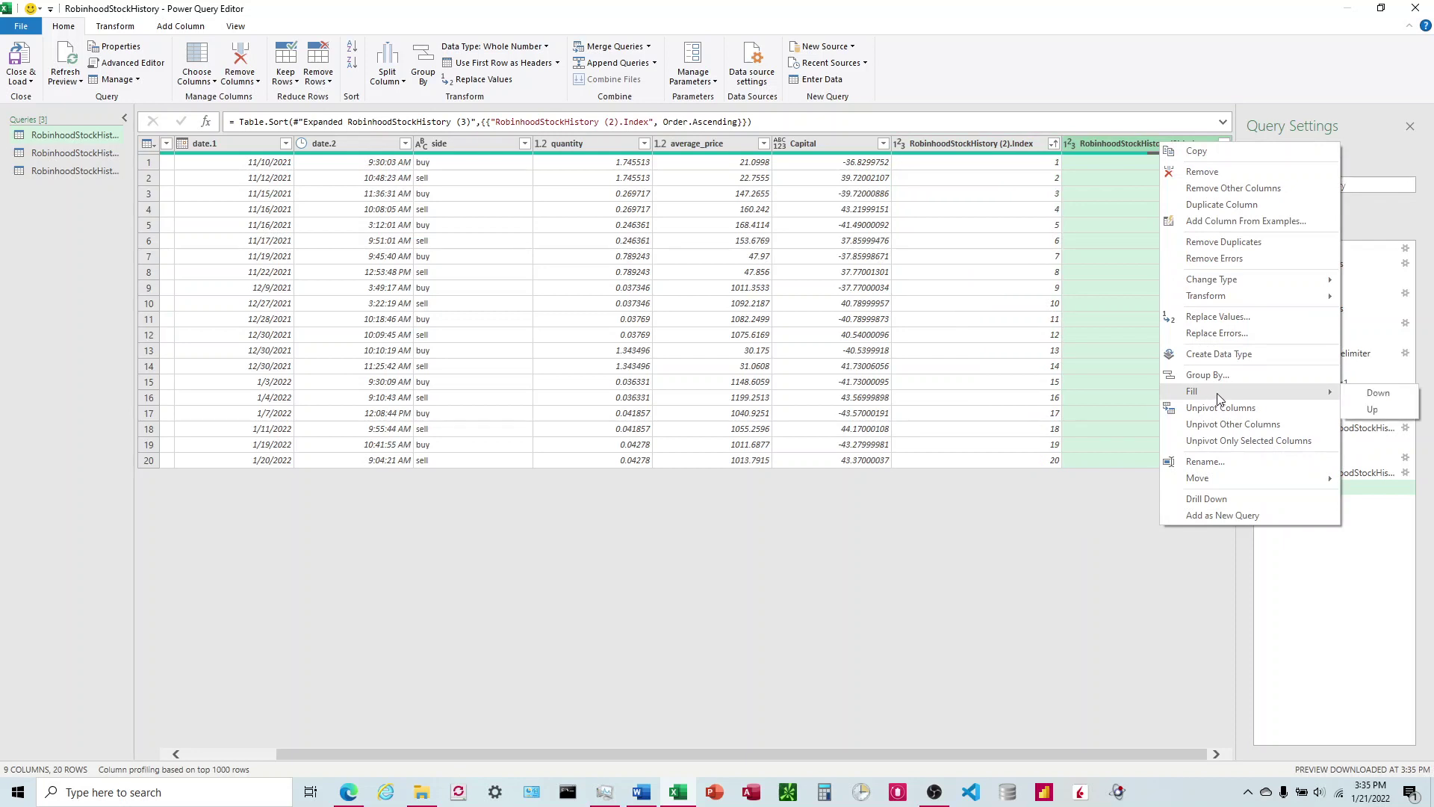
left_click(1386, 395)
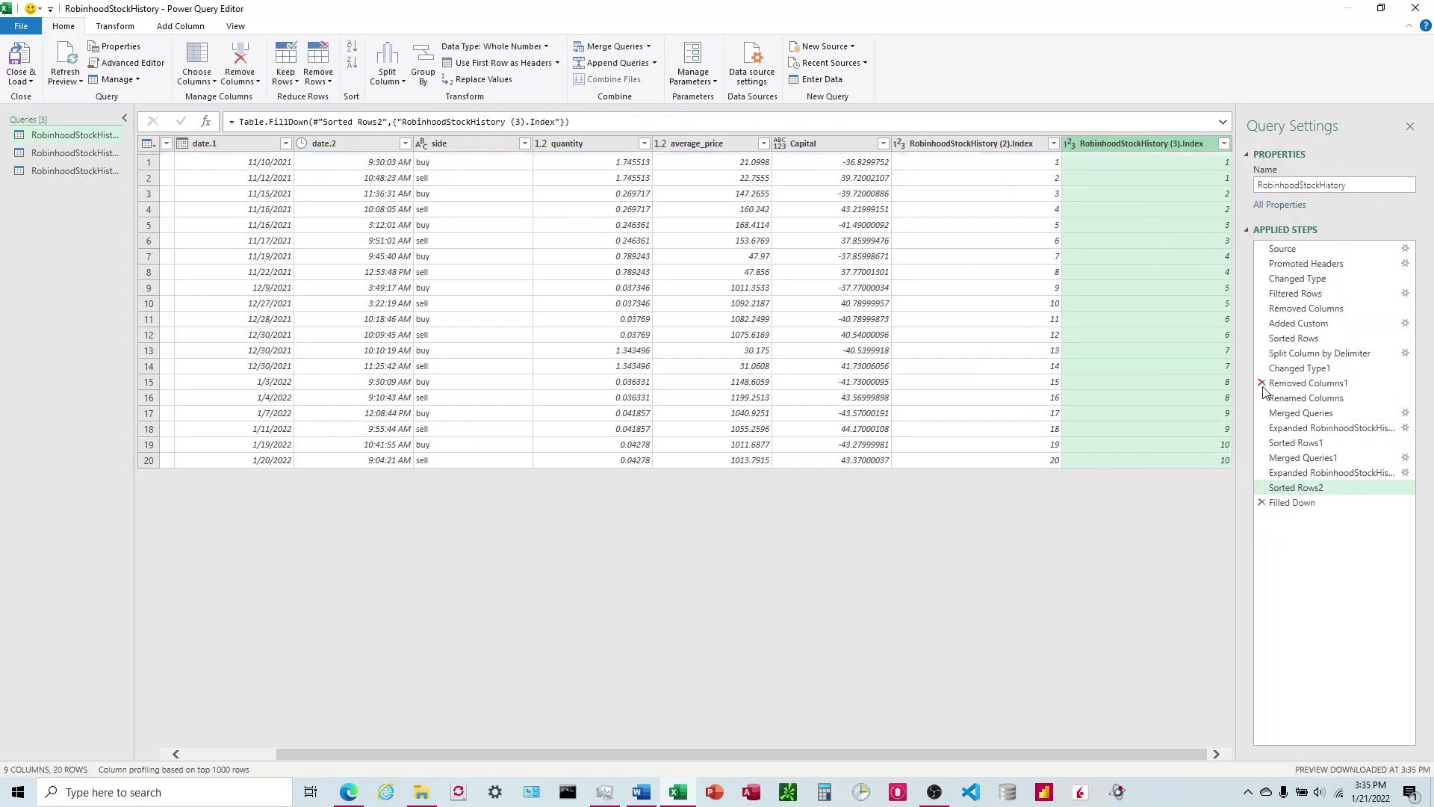